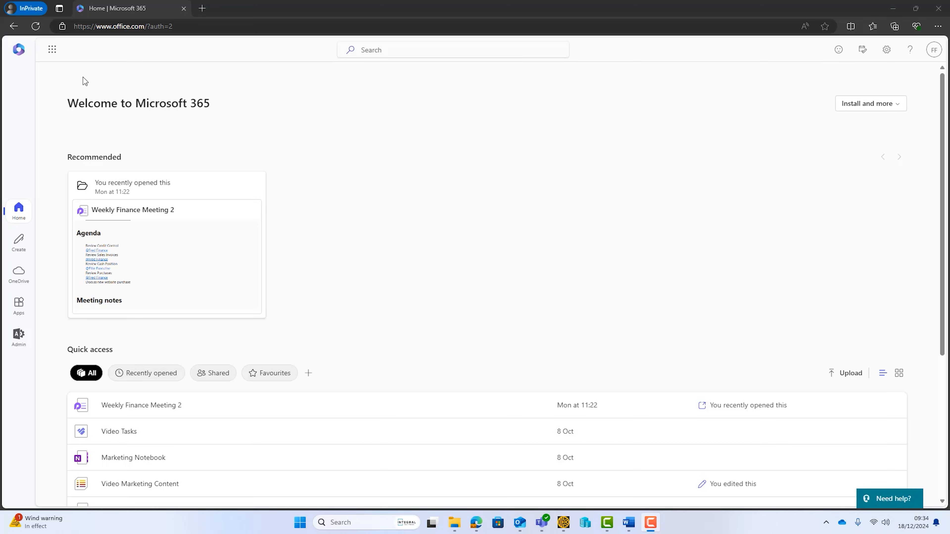
# - Open Microsoft Bookings from the Microsoft 365 home page and begin creating a shared booking page
pyautogui.click(60, 53)
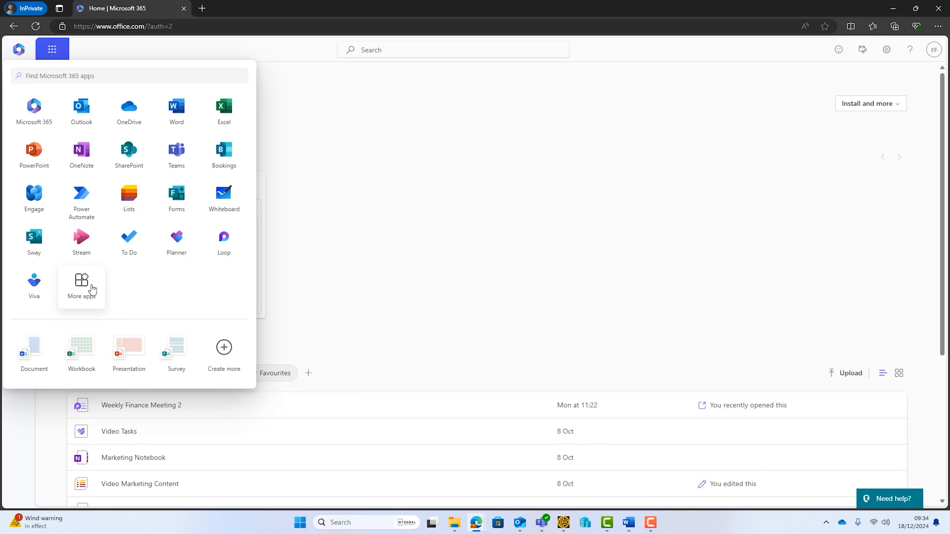
pyautogui.click(224, 153)
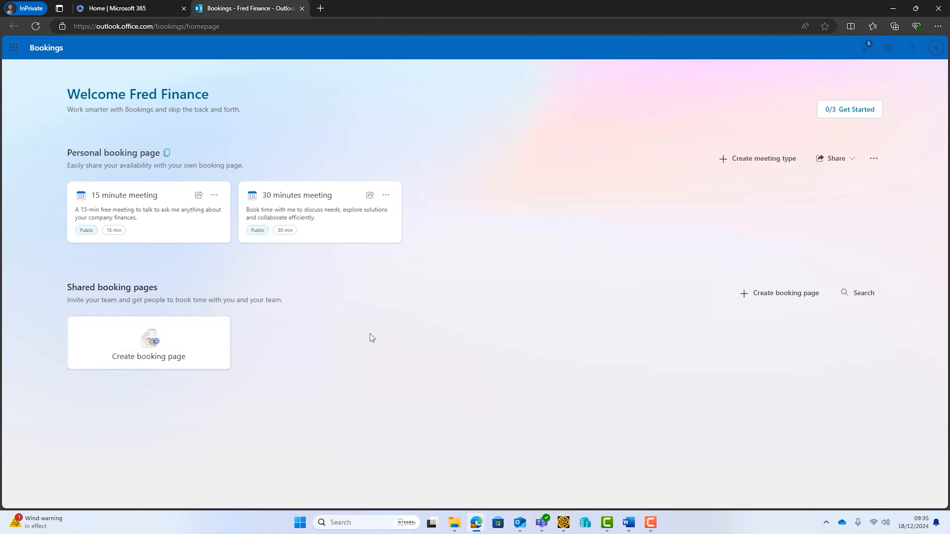
pyautogui.click(171, 349)
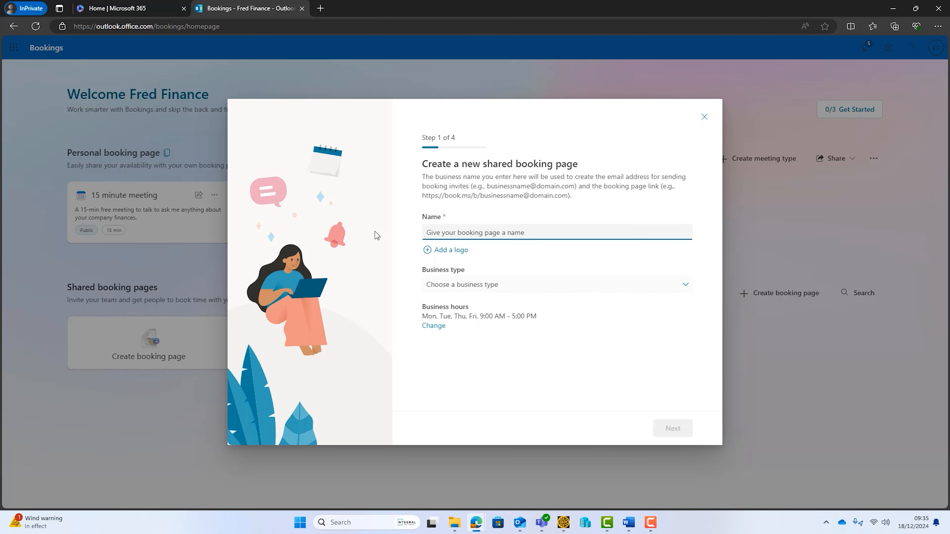
# - Name the shared booking page Fred Finance Accountants and set its business type to Financial services
pyautogui.write('Fred Finance Accountants')
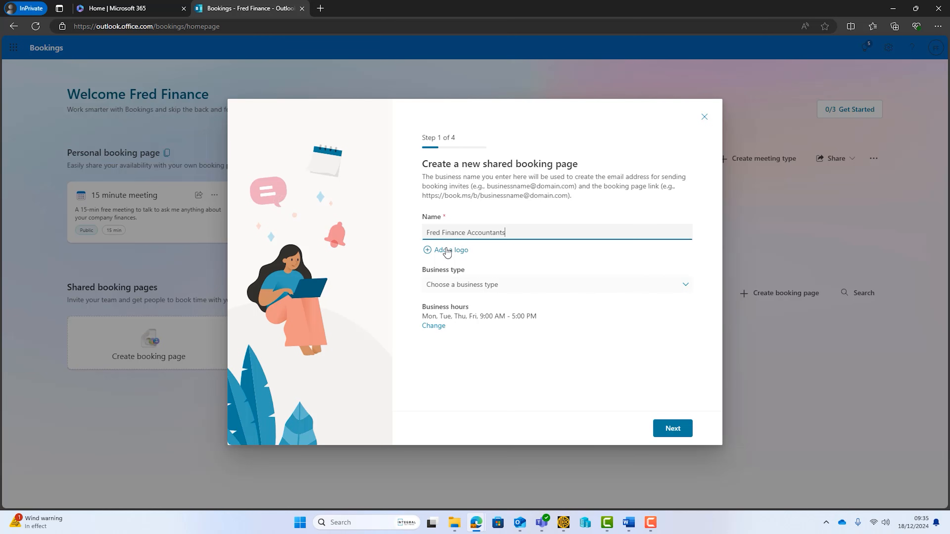
pyautogui.click(655, 284)
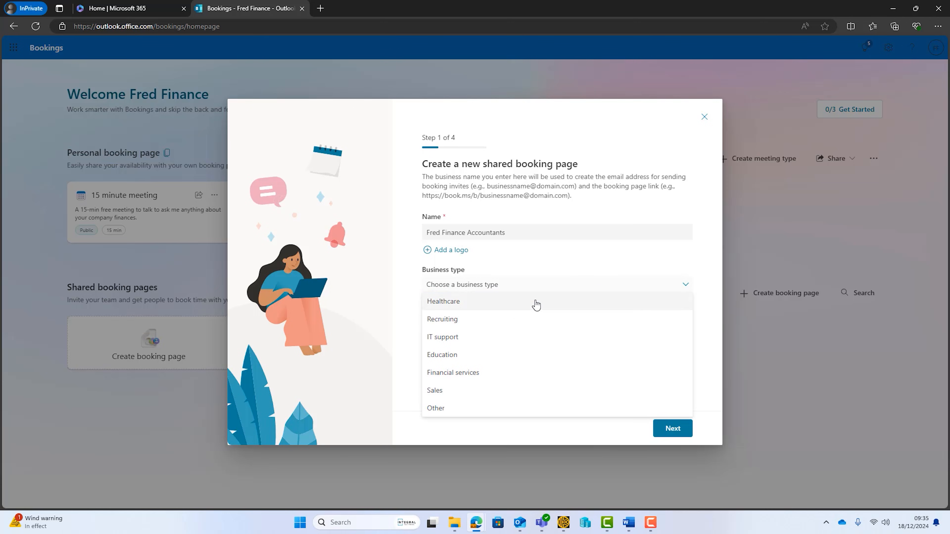
pyautogui.click(463, 373)
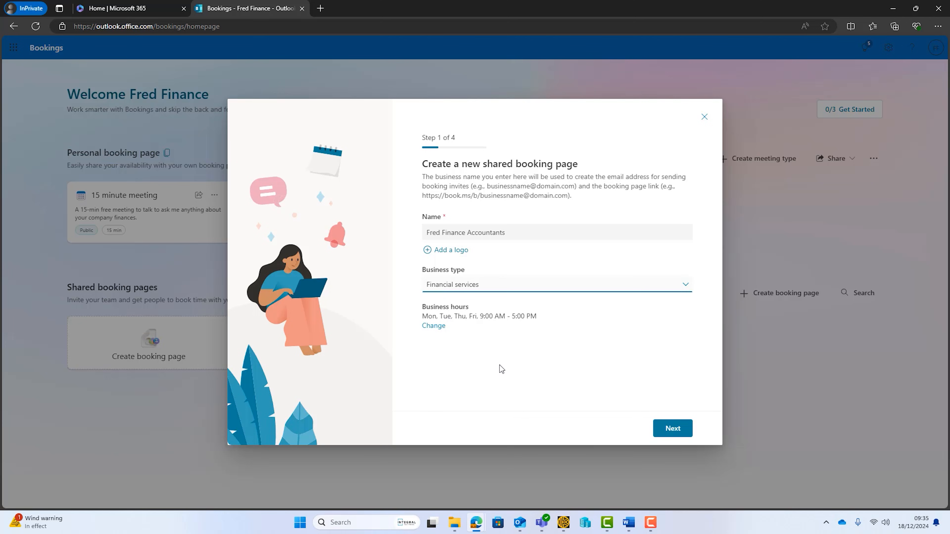
# - Add Wednesday to the work week in the business hours and continue to the staff invitations
pyautogui.click(433, 326)
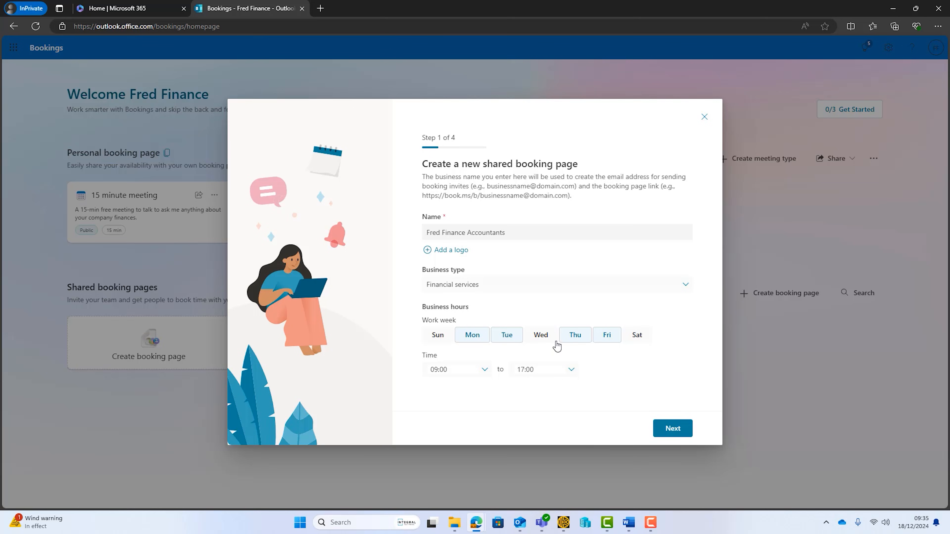
pyautogui.click(546, 339)
pyautogui.click(673, 428)
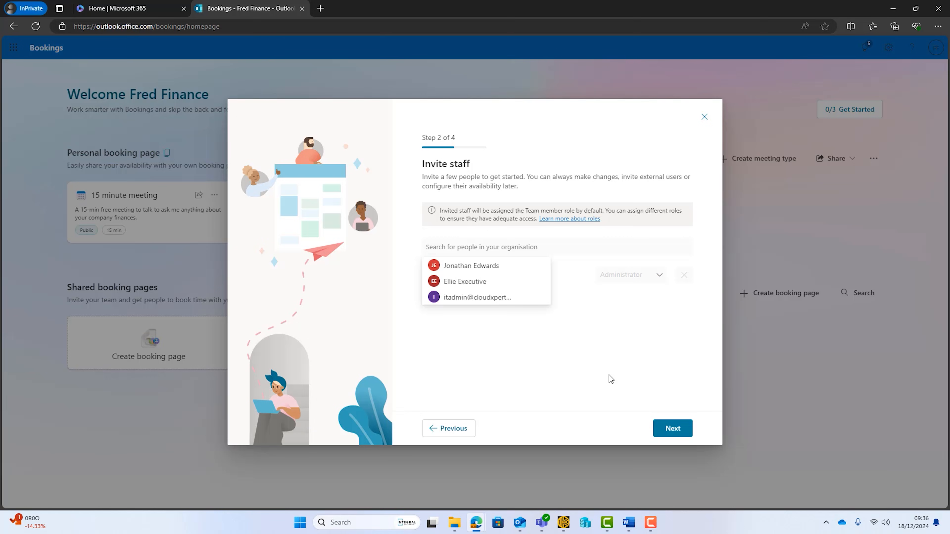
# - Keep the default staff and 30-min meeting service, allow Anyone to book appointments, and create and open the booking page
pyautogui.click(609, 375)
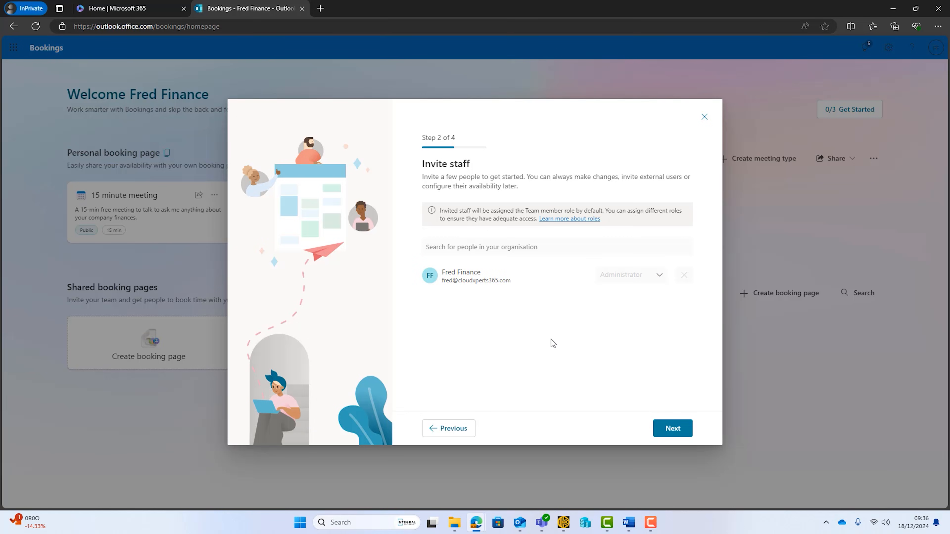
pyautogui.click(671, 429)
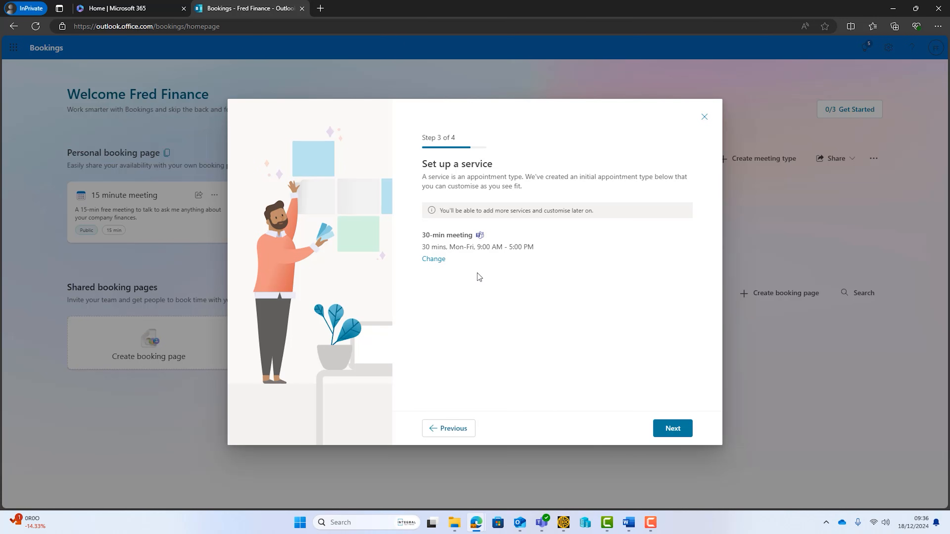
pyautogui.click(676, 430)
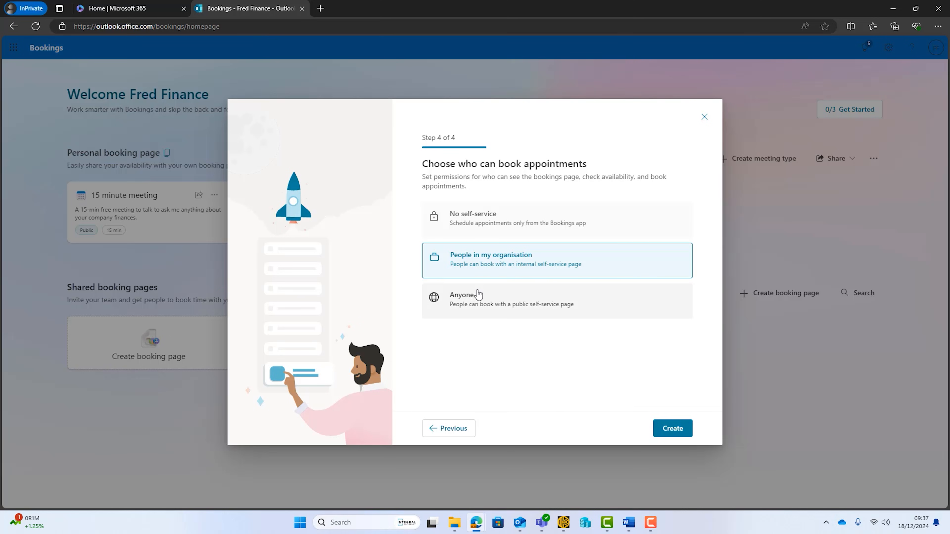
pyautogui.click(481, 298)
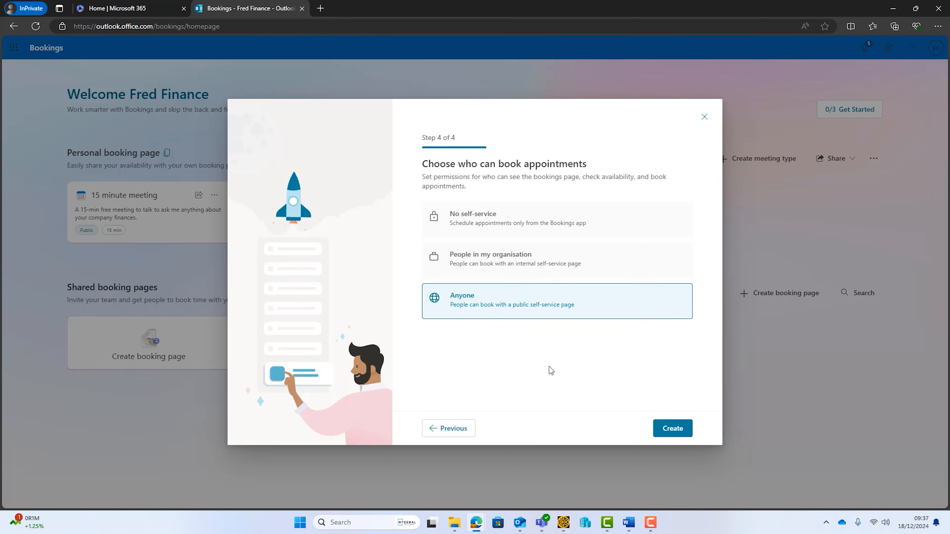
pyautogui.click(673, 428)
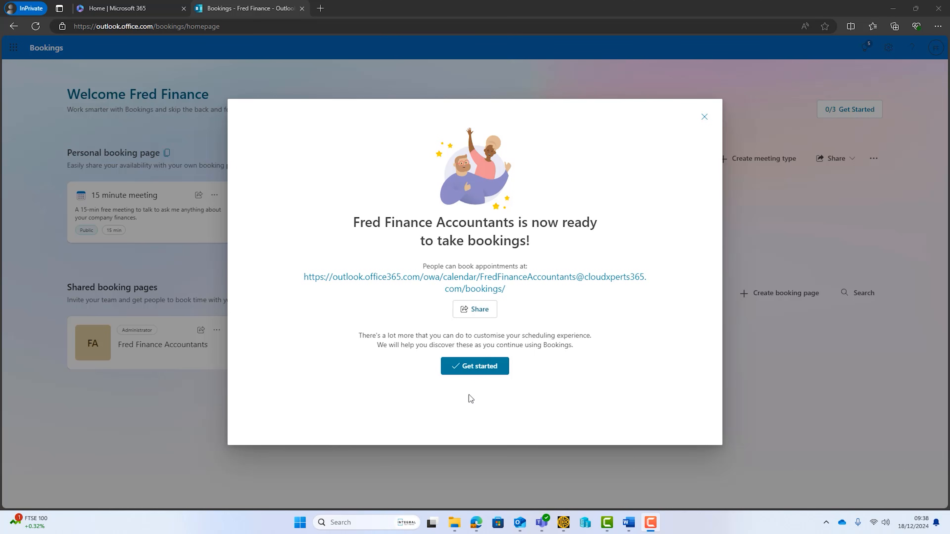
pyautogui.click(481, 373)
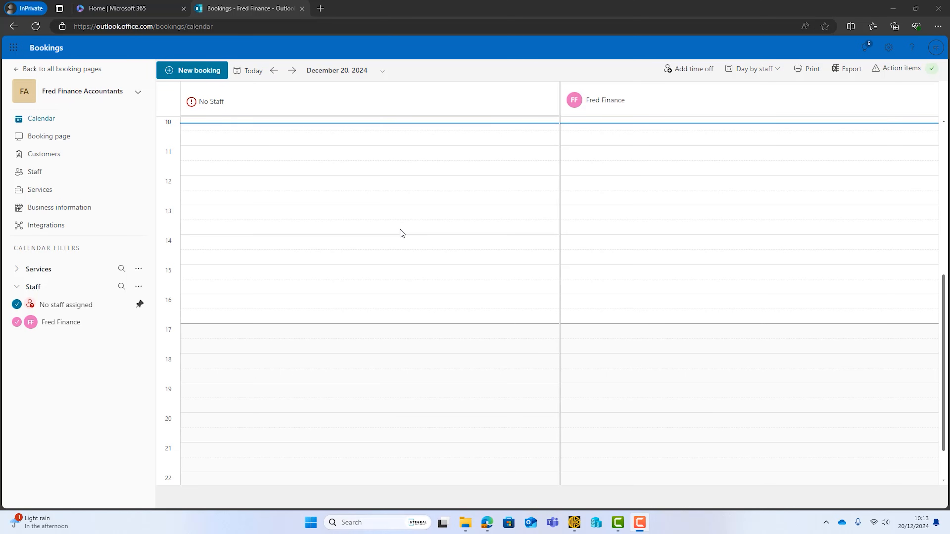
# - Review the booking page's business page access control and customer data usage consent options
pyautogui.click(61, 143)
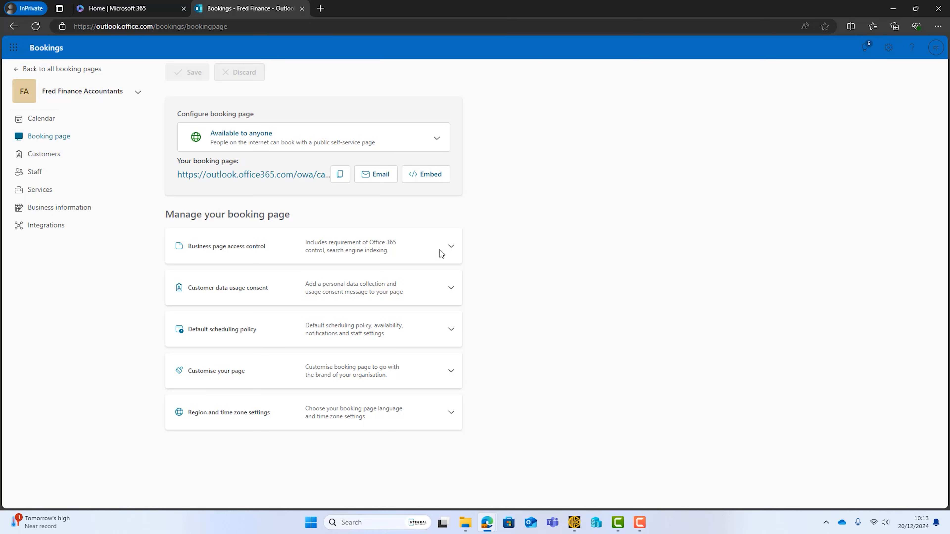
pyautogui.click(450, 247)
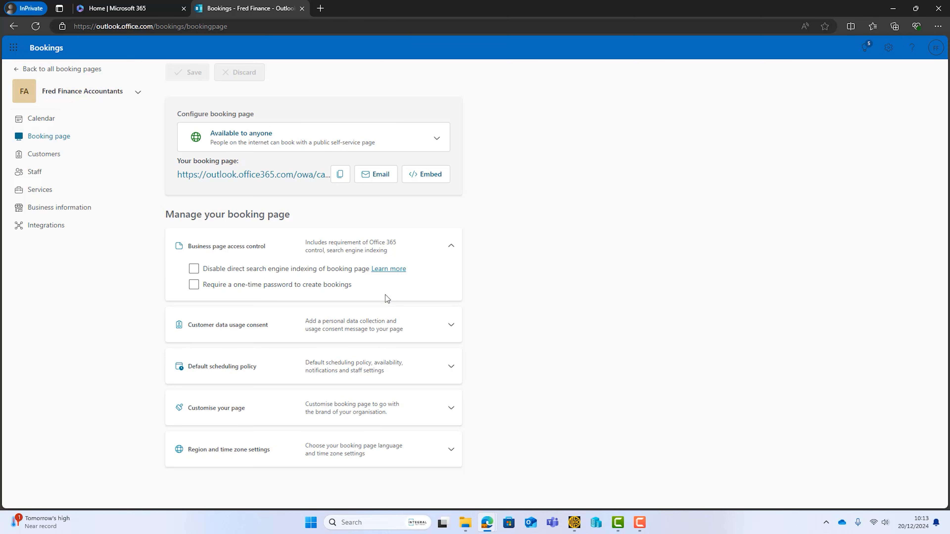
pyautogui.click(216, 271)
pyautogui.click(336, 269)
pyautogui.click(352, 285)
pyautogui.click(452, 247)
pyautogui.click(452, 289)
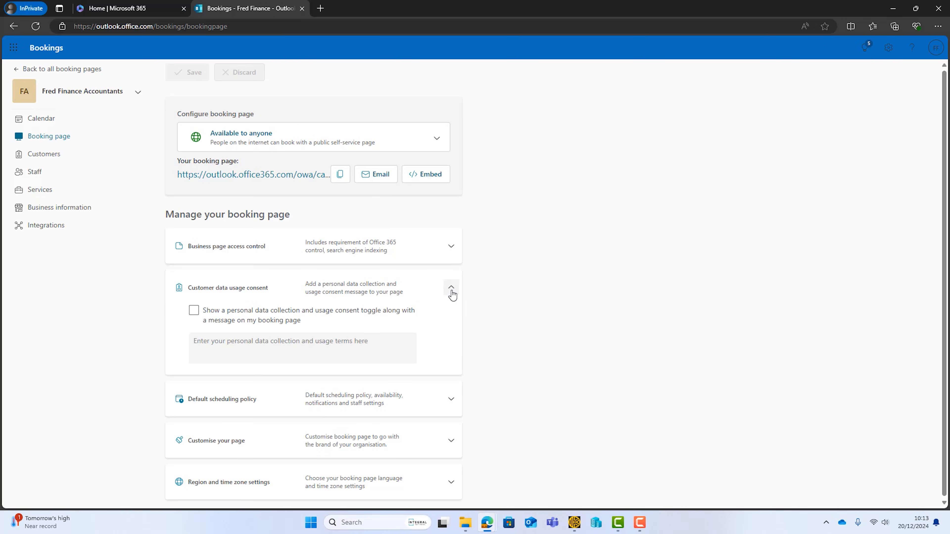
pyautogui.click(304, 323)
pyautogui.click(451, 290)
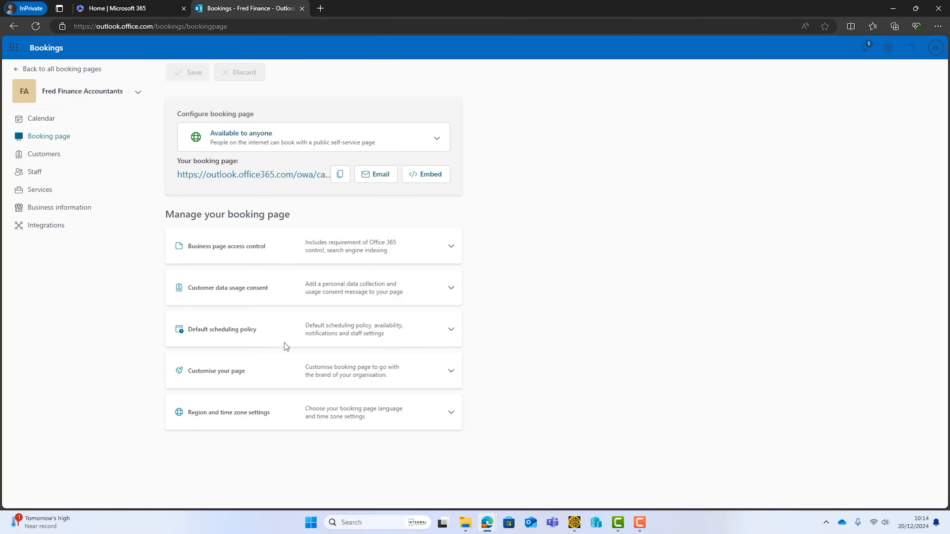
# - Enable sending a meeting invite to the customer in the default scheduling policy
pyautogui.click(453, 332)
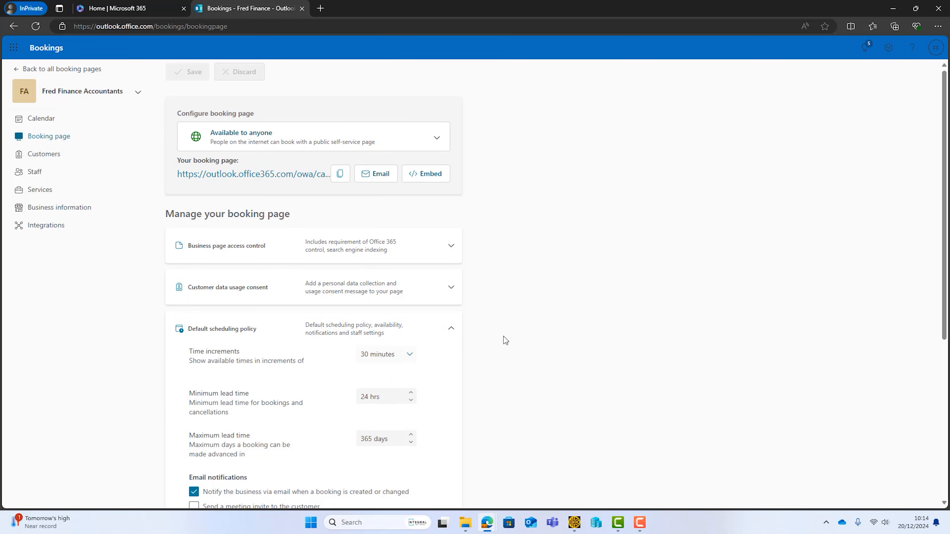
pyautogui.scroll(-4, 503, 336)
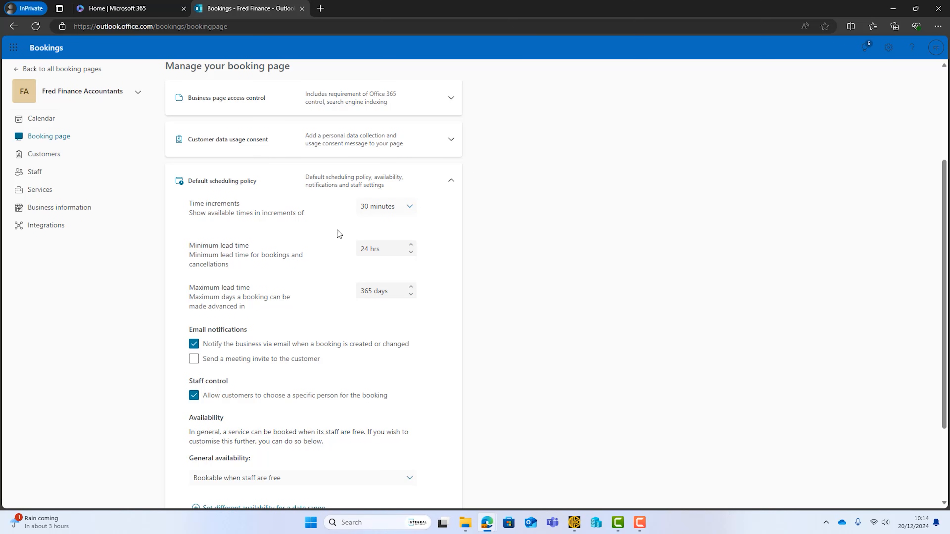
pyautogui.click(195, 360)
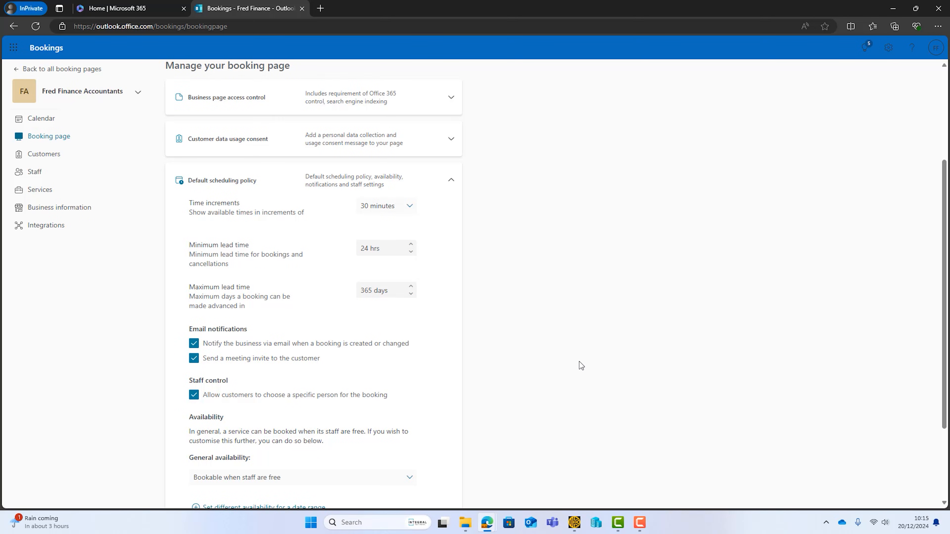
# - Examine the general availability options of the default scheduling policy without choosing a different one
pyautogui.scroll(-3, 579, 361)
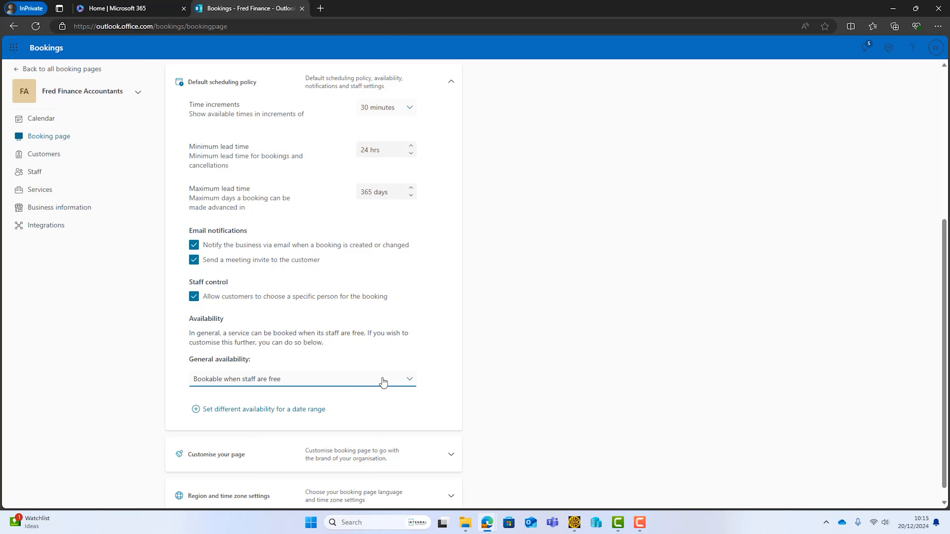
pyautogui.click(410, 386)
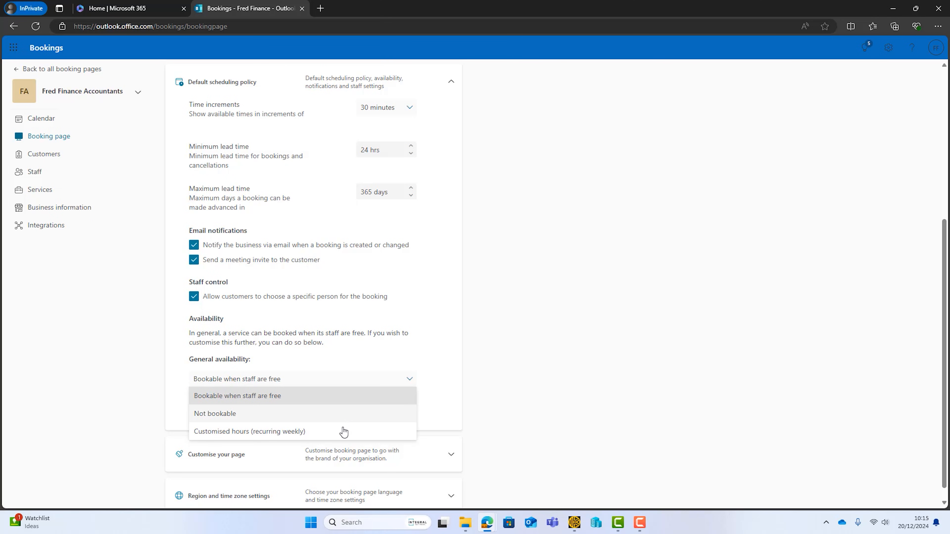
pyautogui.click(488, 394)
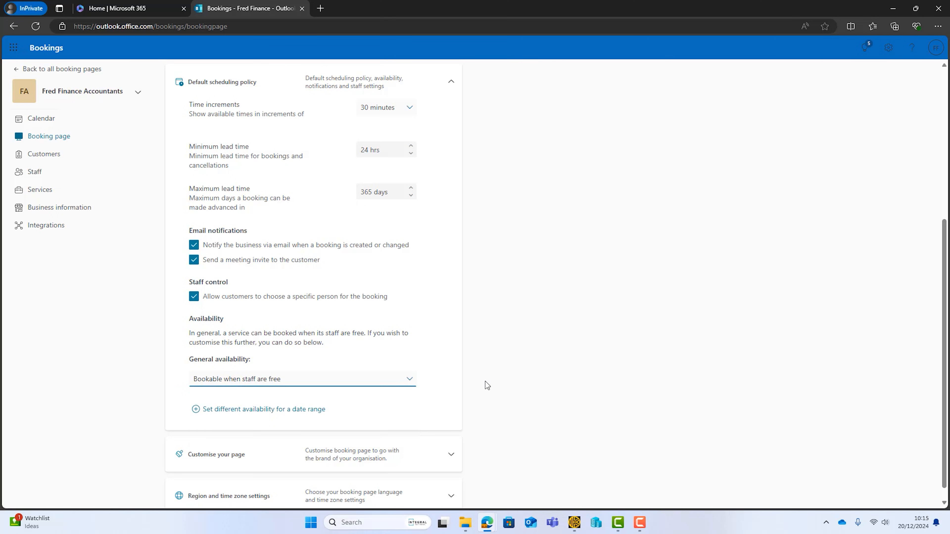
# - Add a different availability for a date range to the scheduling policy and delete it again
pyautogui.click(286, 411)
pyautogui.scroll(-3, 291, 402)
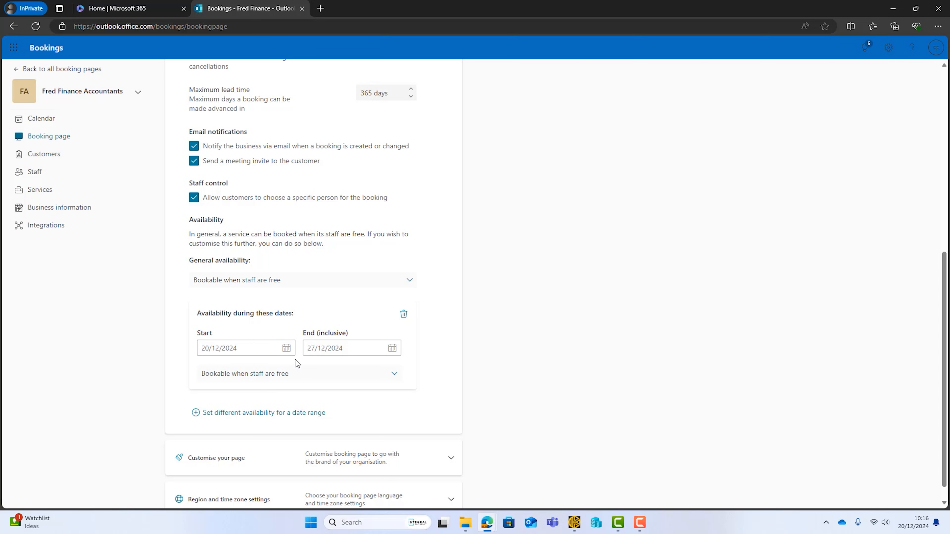
pyautogui.click(404, 314)
pyautogui.scroll(3, 406, 329)
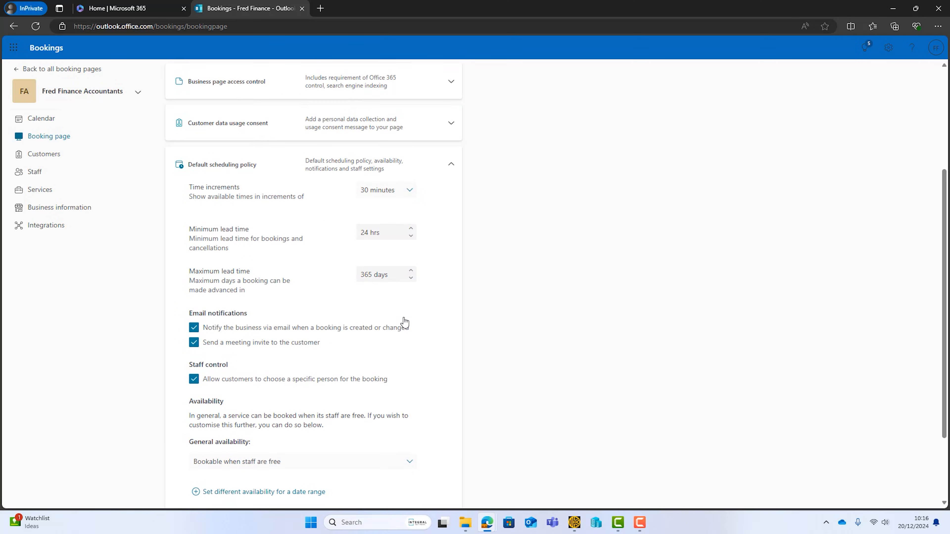
pyautogui.click(450, 165)
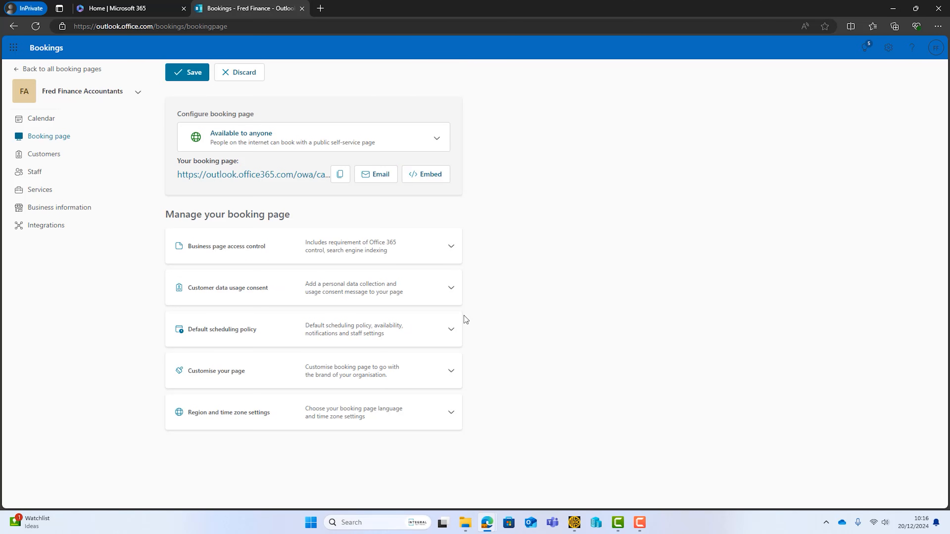
# - Review the page template, colour theme and logo options and the region and time zone settings
pyautogui.click(448, 372)
pyautogui.scroll(-4, 445, 371)
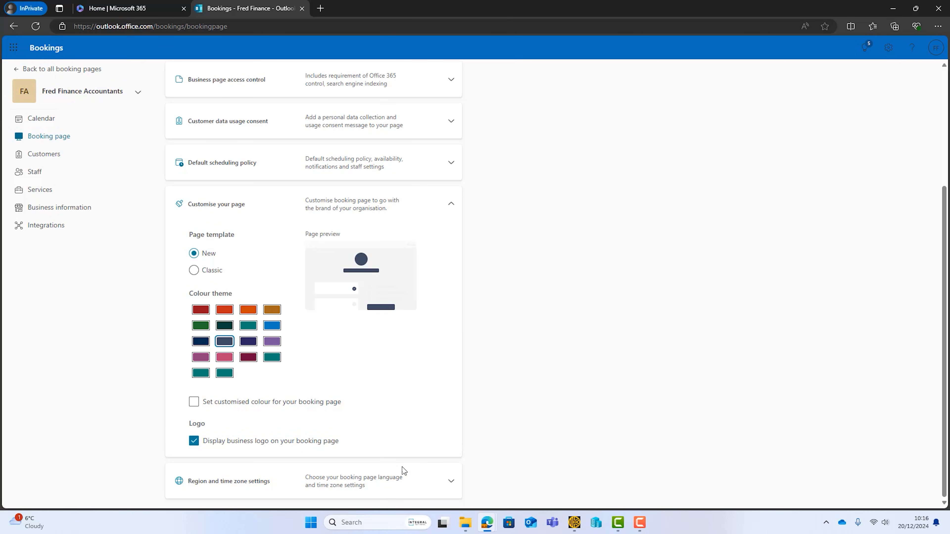
pyautogui.click(449, 483)
pyautogui.scroll(-2, 397, 424)
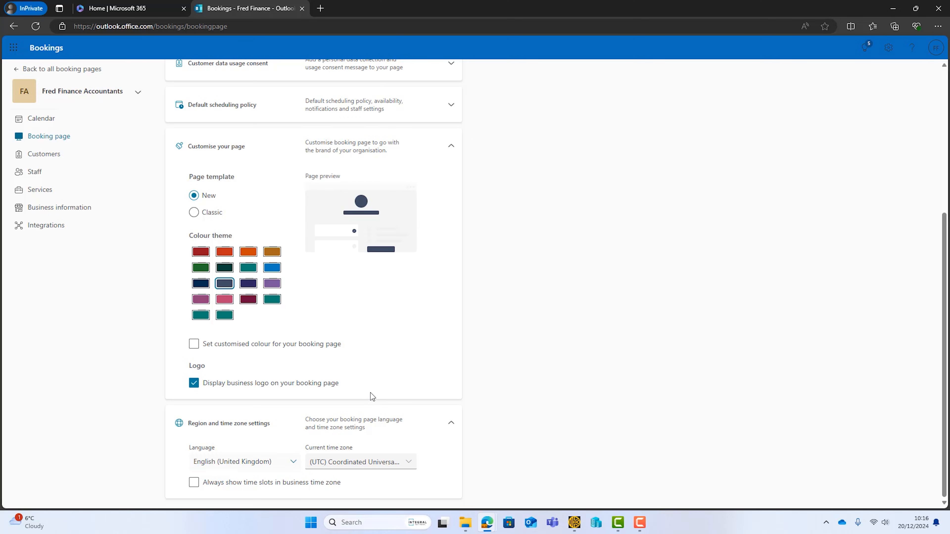
pyautogui.click(451, 146)
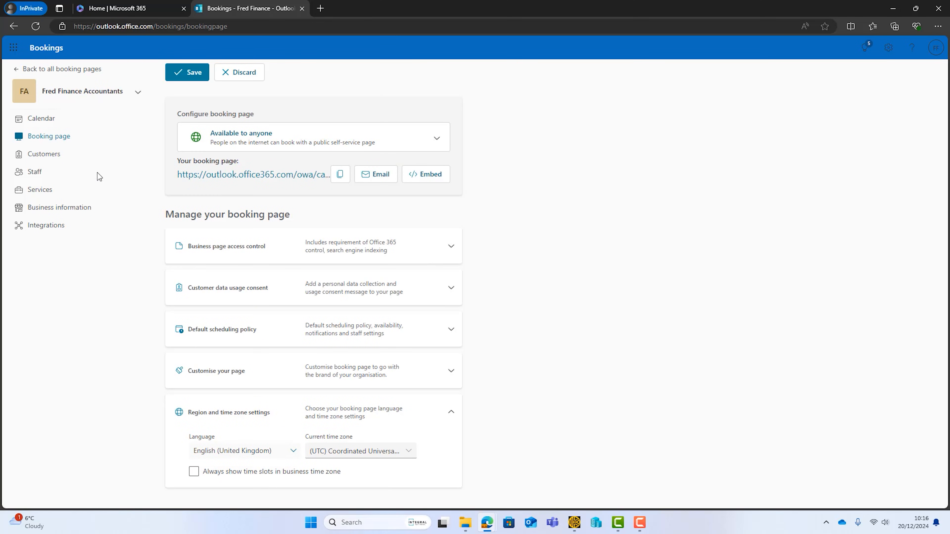
# - Go to the booking page's customer list, discarding the unsaved booking page changes
pyautogui.click(62, 160)
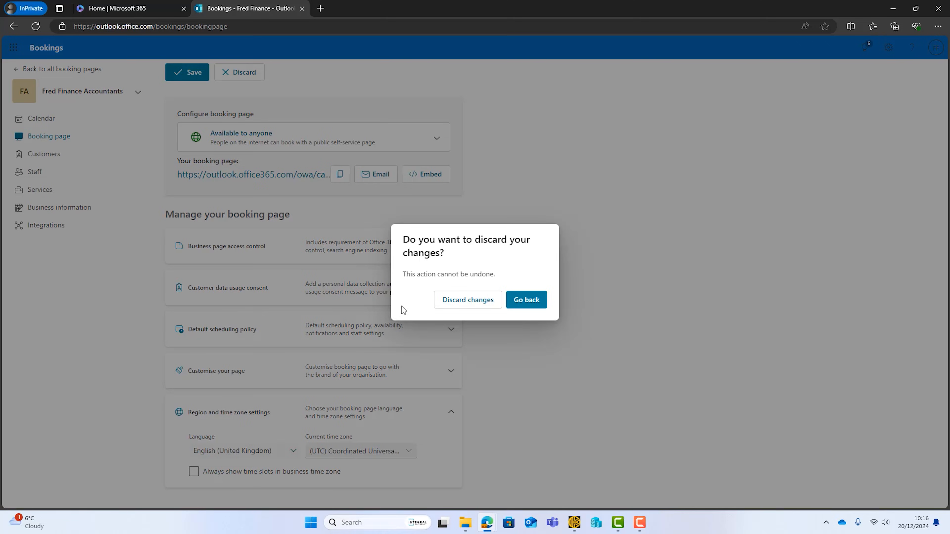
pyautogui.click(483, 307)
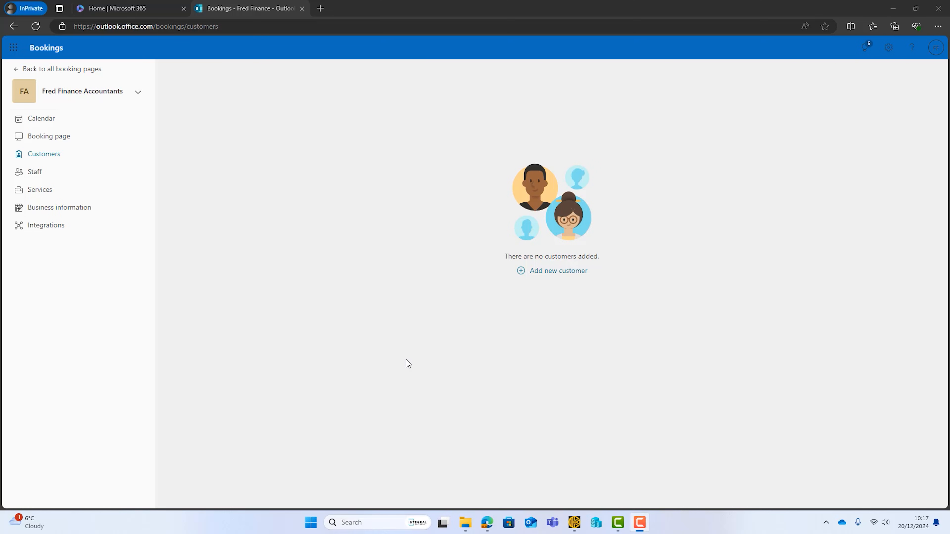
# - Look through the fields for adding a new customer and close the form without saving
pyautogui.click(543, 274)
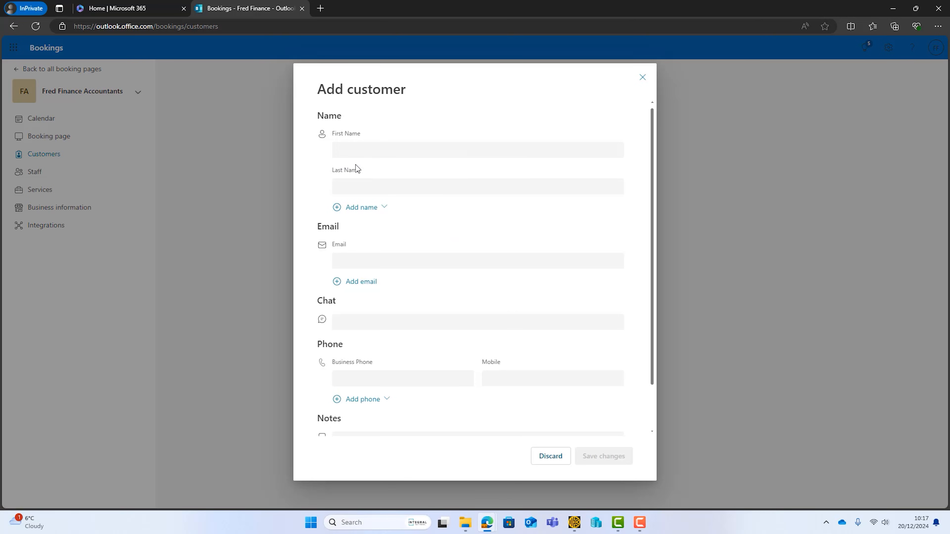
pyautogui.scroll(-2, 416, 292)
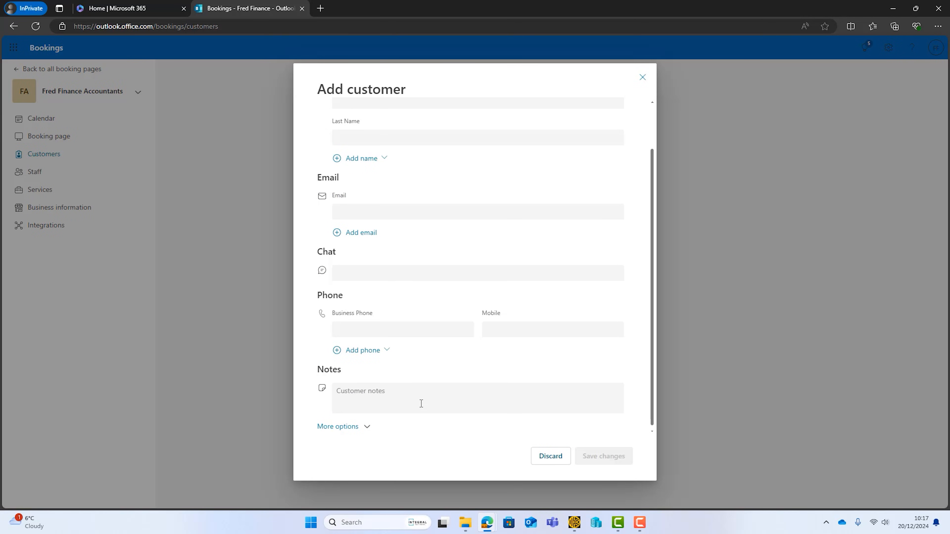
pyautogui.click(642, 77)
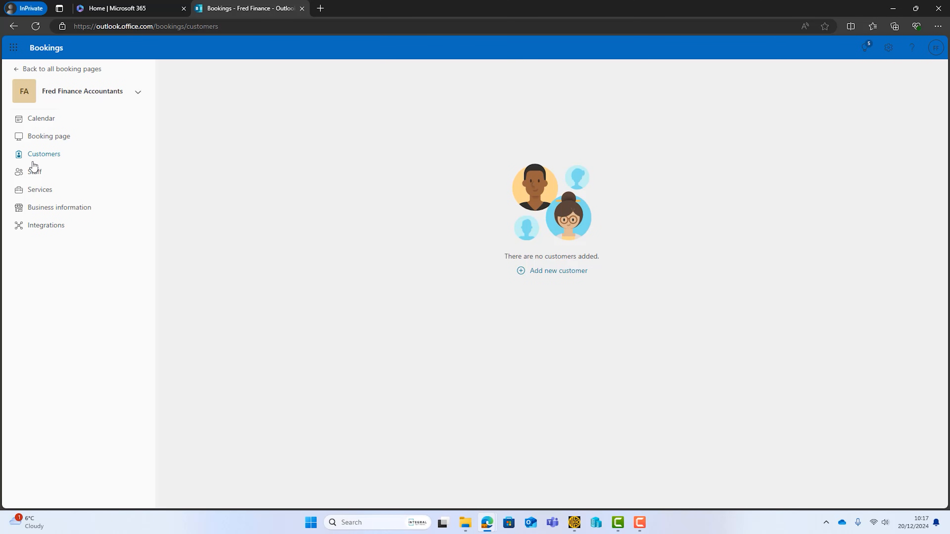
# - Start a new staff entry for the tax colleague from the directory and set its colour to Green bright
pyautogui.click(34, 171)
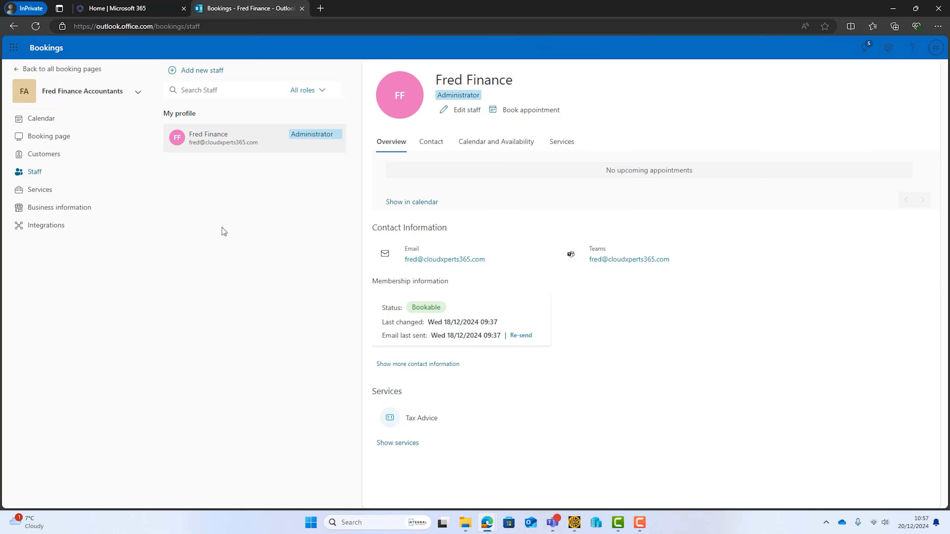
pyautogui.click(213, 75)
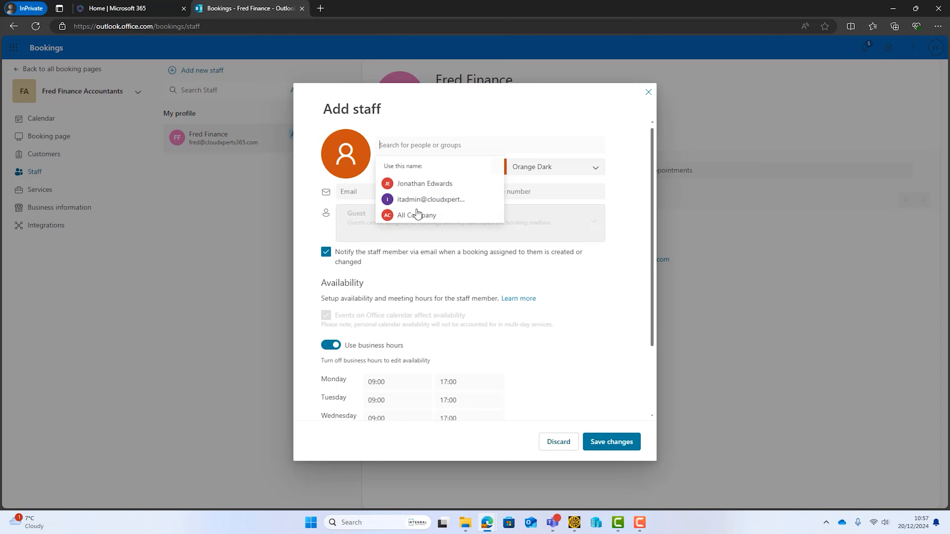
pyautogui.write('tom')
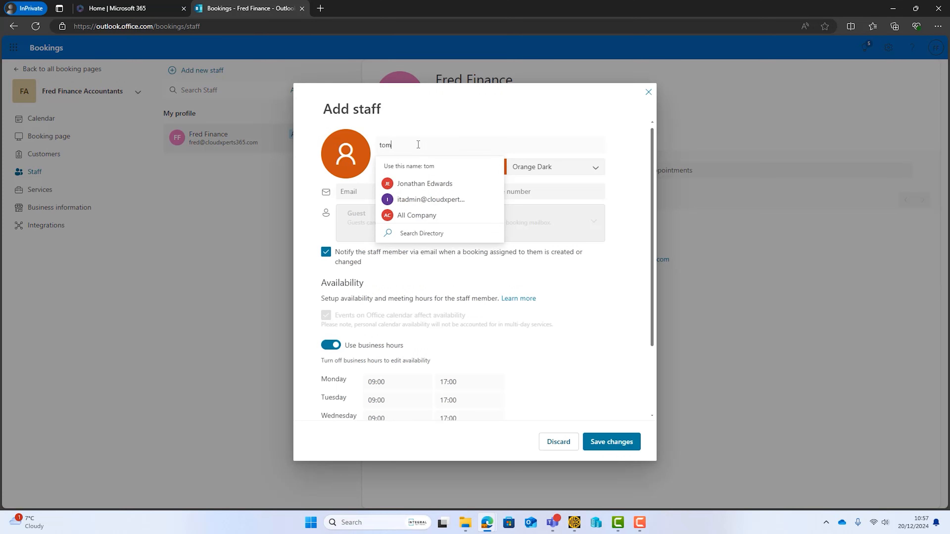
pyautogui.click(412, 183)
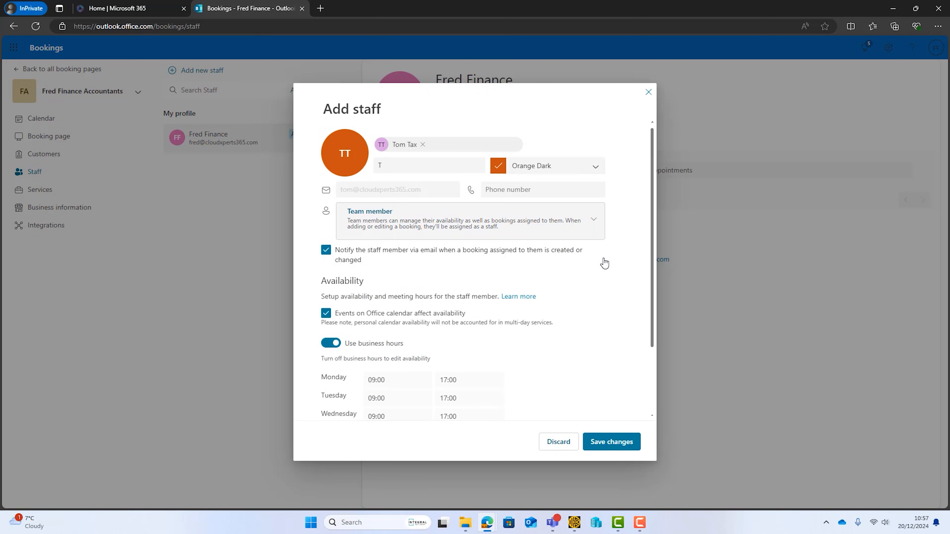
pyautogui.click(565, 170)
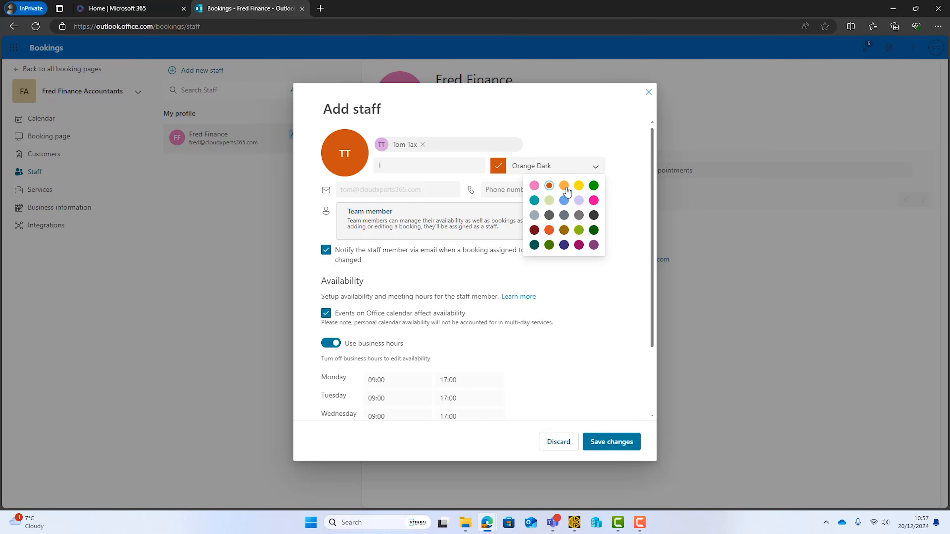
pyautogui.click(595, 187)
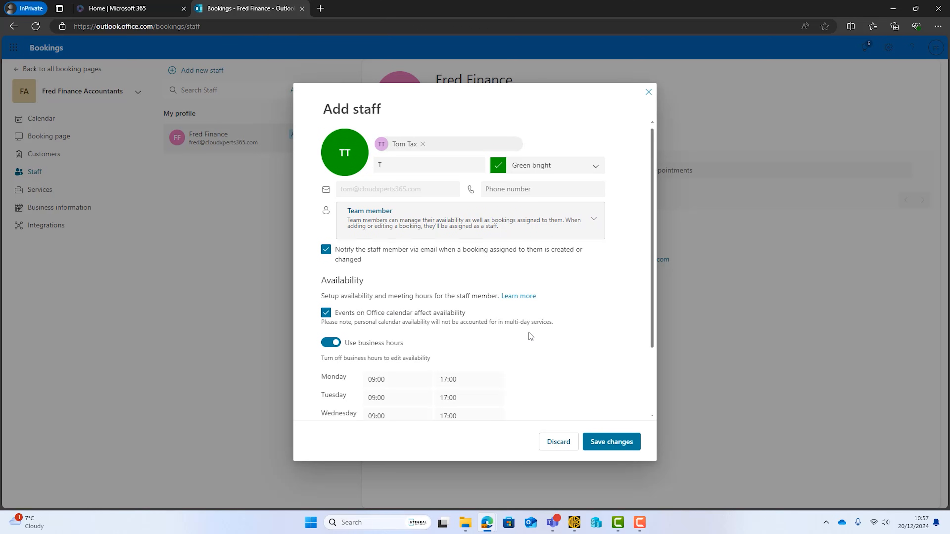
# - Switch the use of business hours off and back on for the tax colleague and save the new staff member
pyautogui.scroll(-3, 529, 333)
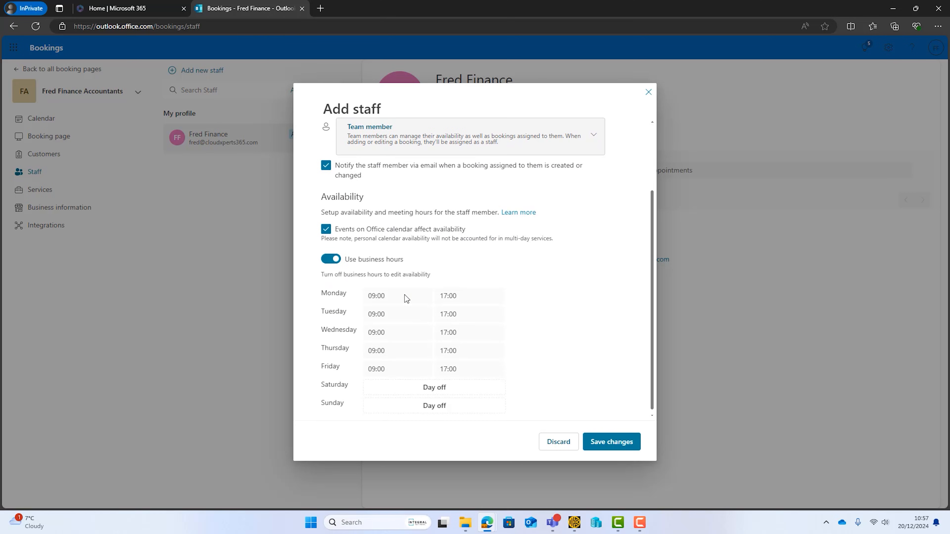
pyautogui.click(336, 262)
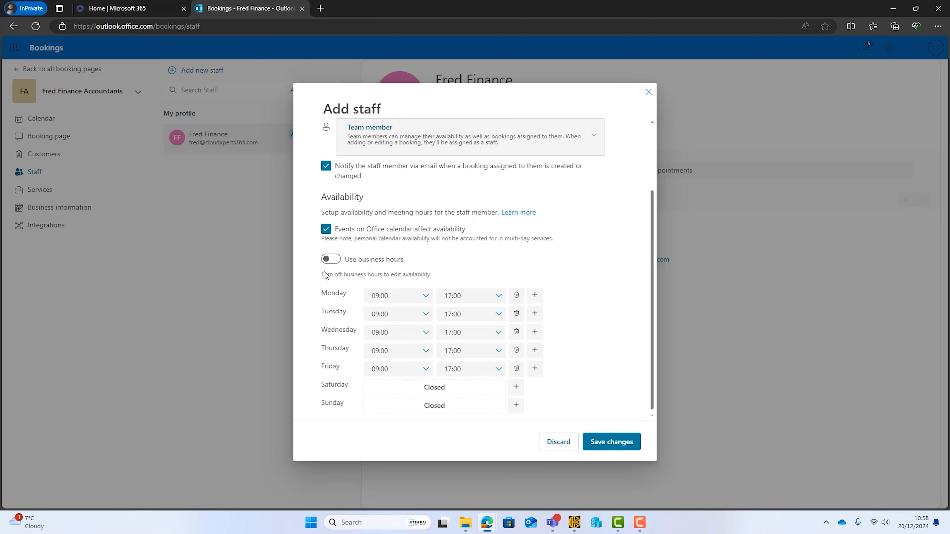
pyautogui.click(336, 262)
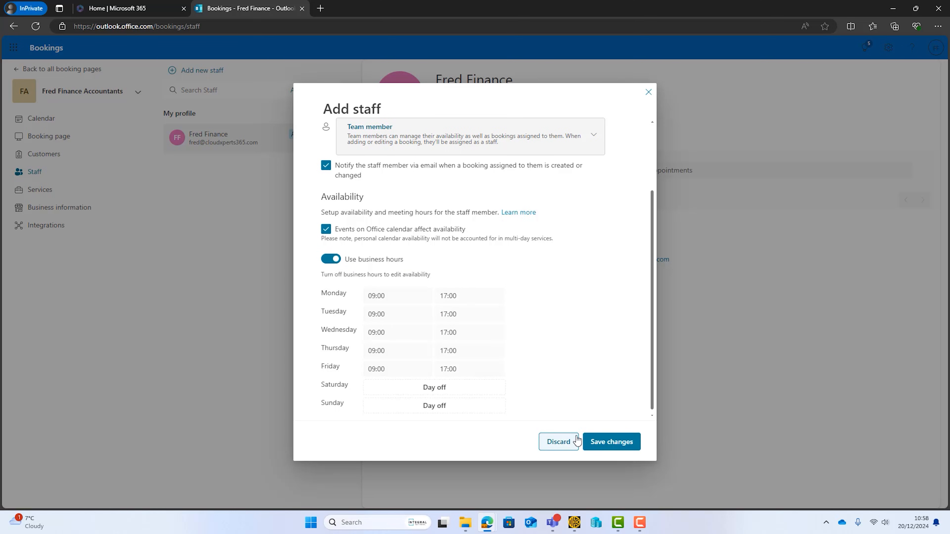
pyautogui.click(608, 444)
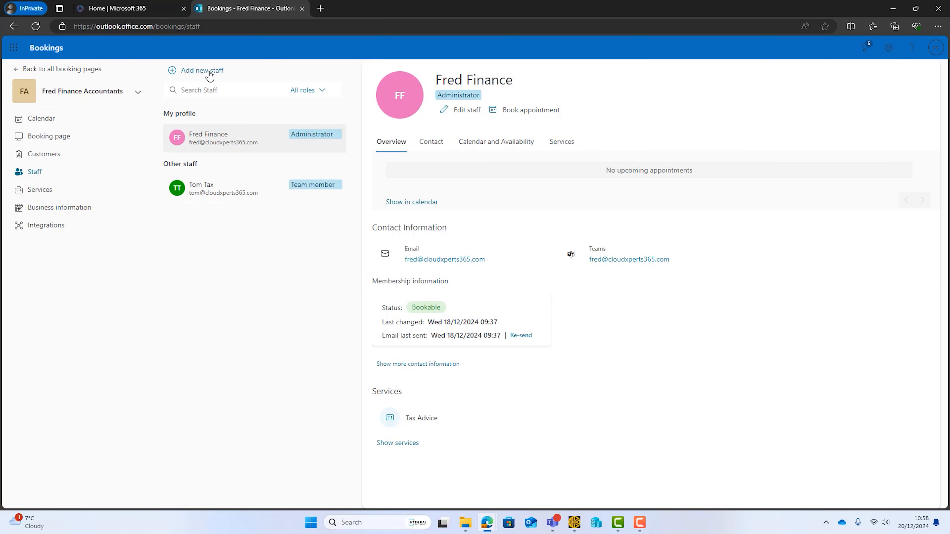
# - Add the bookkeeping colleague from the directory as a new staff member and save
pyautogui.click(209, 74)
pyautogui.click(442, 144)
pyautogui.write('bo')
pyautogui.click(430, 184)
pyautogui.click(602, 440)
# - Add the payroll colleague from the directory as a new staff member and save
pyautogui.click(206, 71)
pyautogui.click(475, 146)
pyautogui.write('pe')
pyautogui.click(430, 184)
pyautogui.click(608, 445)
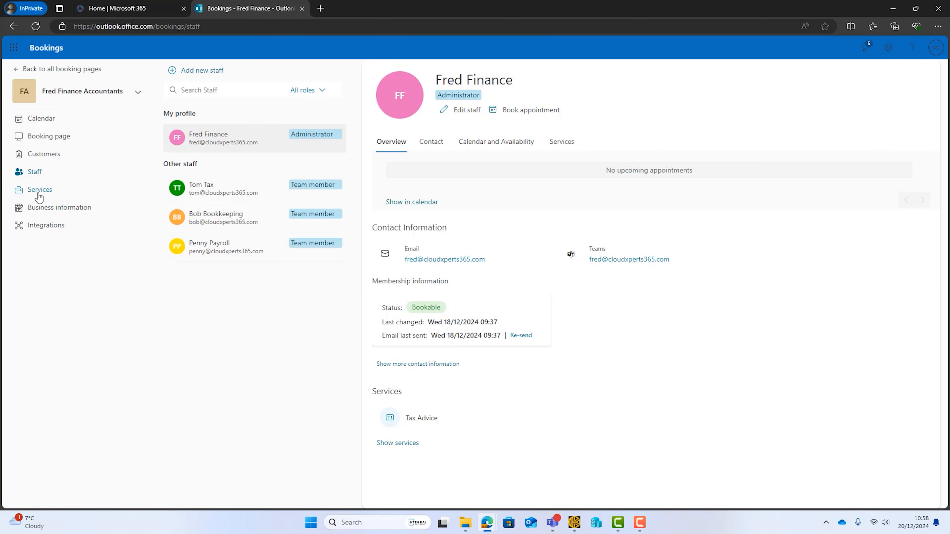
# - Review the basic details in the business information, such as name, address, reply email, currency and business type
pyautogui.click(75, 212)
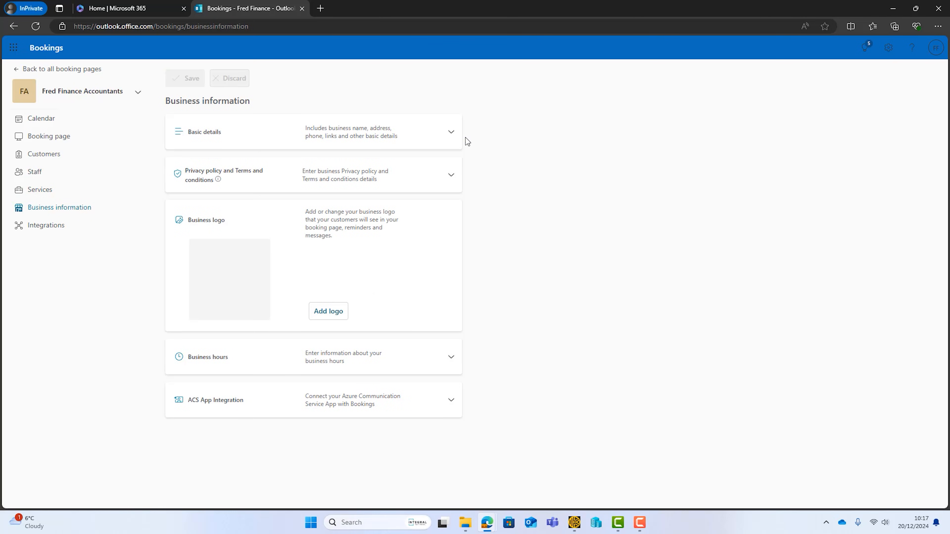
pyautogui.click(450, 131)
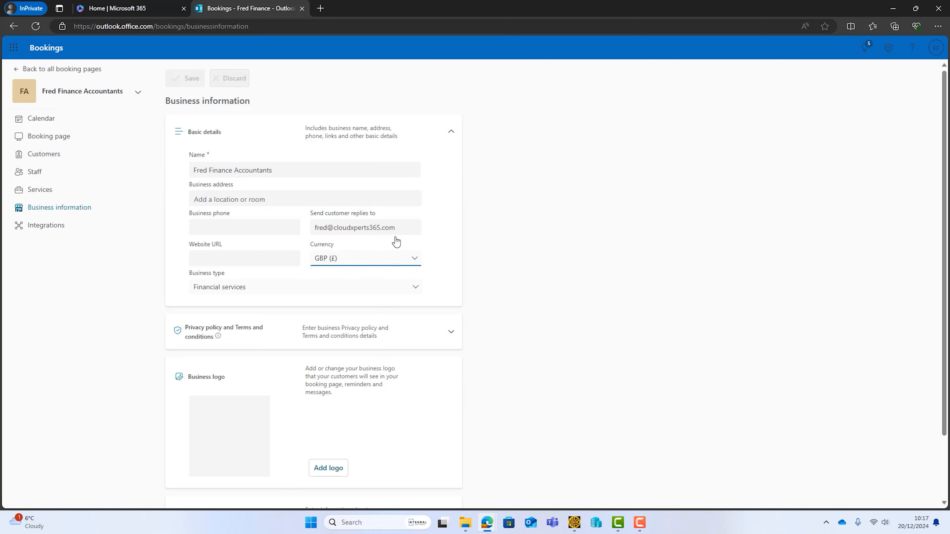
pyautogui.click(451, 132)
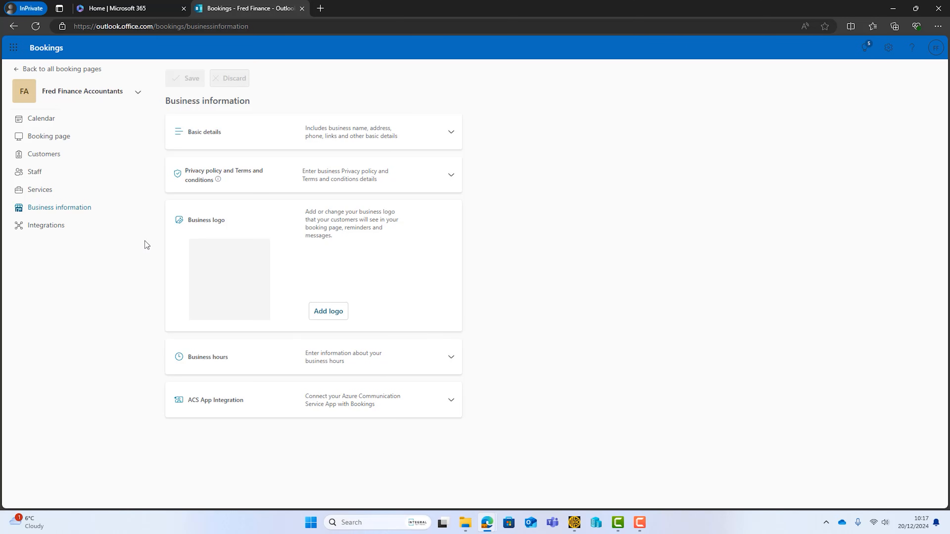
# - Start a new service named Tax Advice, described as "30 minute meeting to discuss any aspects of your personal or business tax."
pyautogui.click(41, 190)
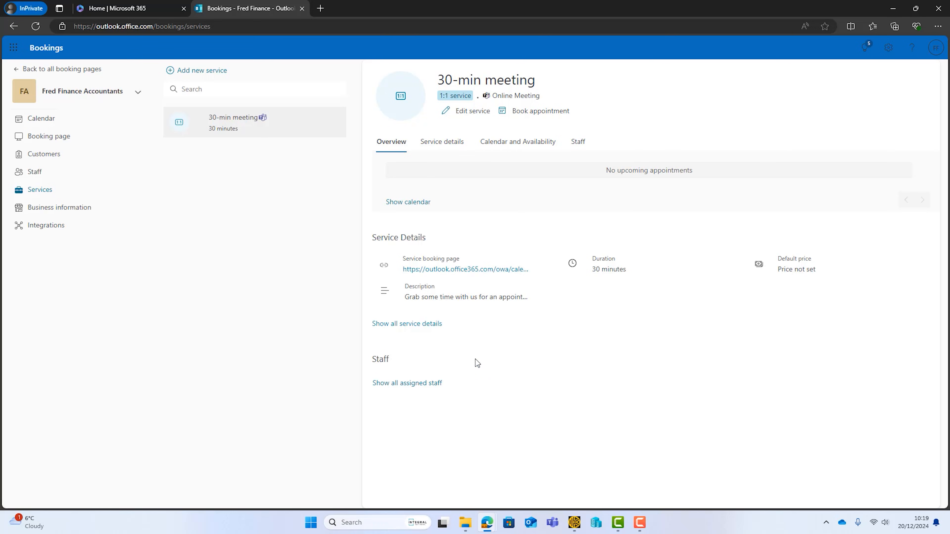
pyautogui.moveTo(307, 132)
pyautogui.click(205, 76)
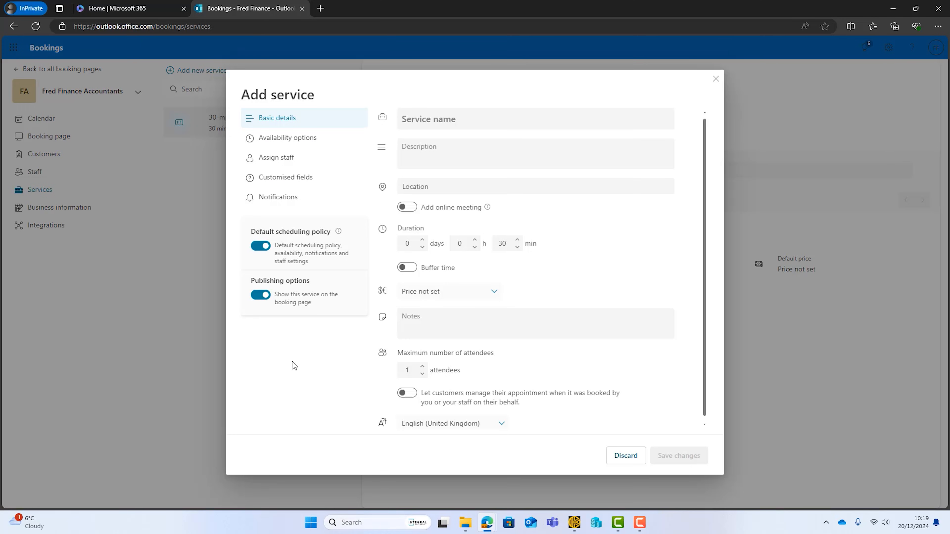
pyautogui.click(494, 124)
pyautogui.write('Tax Advice')
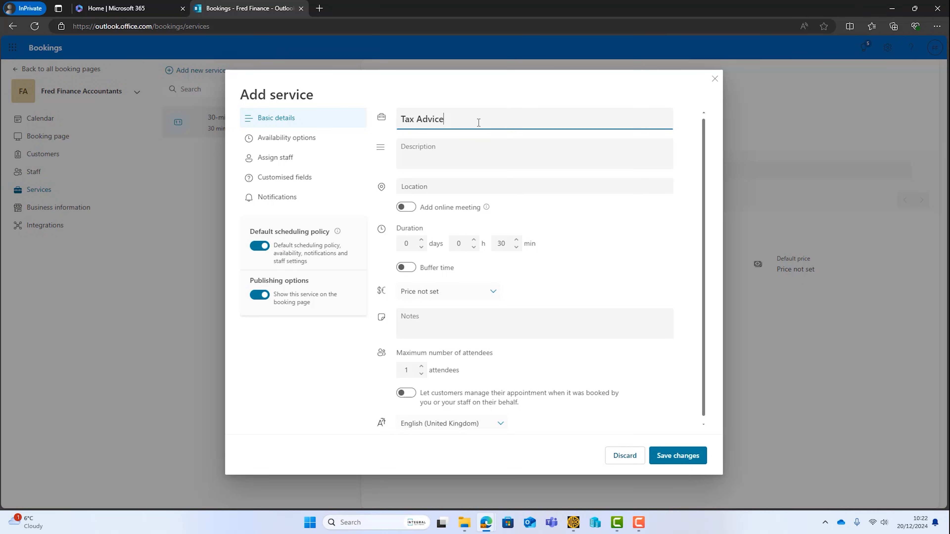
pyautogui.click(477, 148)
pyautogui.write('30 minute meeting to discuss any aspects of your personal or business tax.')
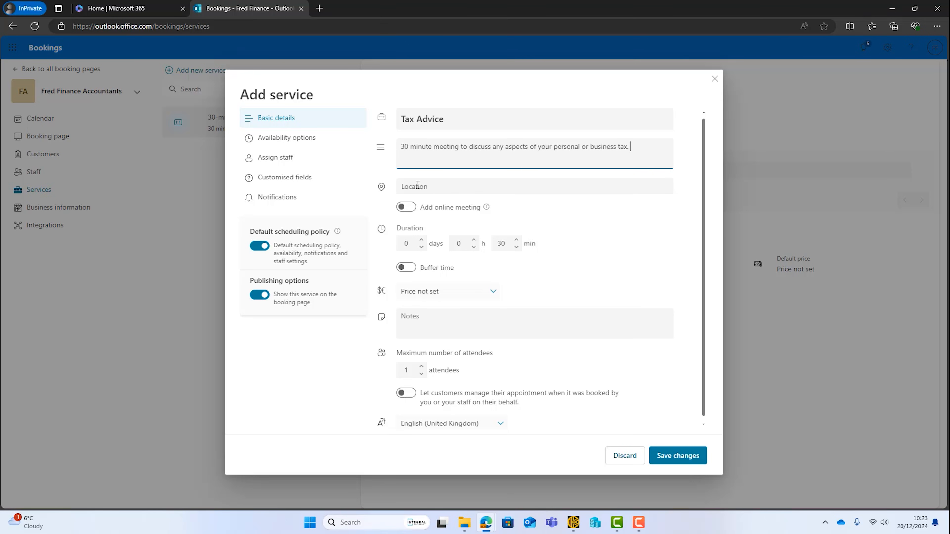
# - Add an online meeting to the Tax Advice service and enable buffer time of 10 minutes before and 10 minutes after
pyautogui.click(410, 207)
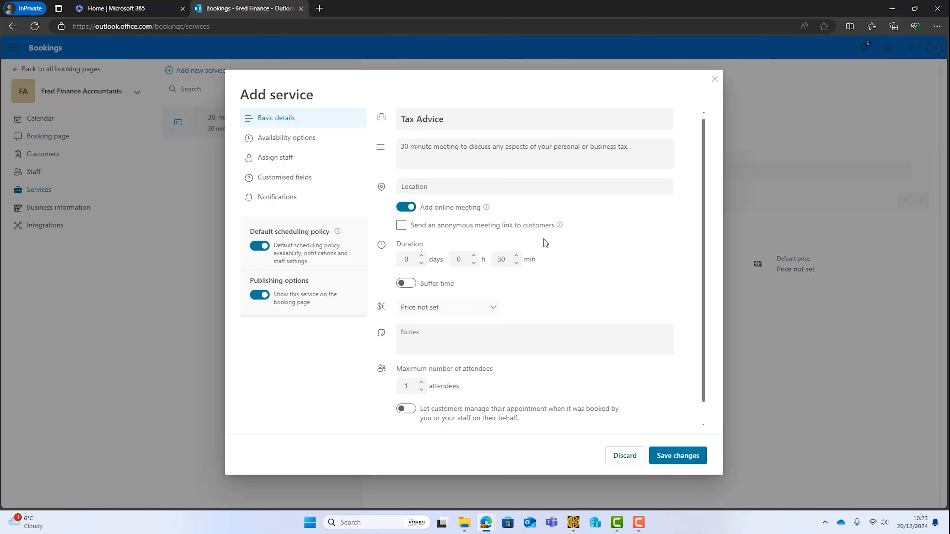
pyautogui.moveTo(560, 225)
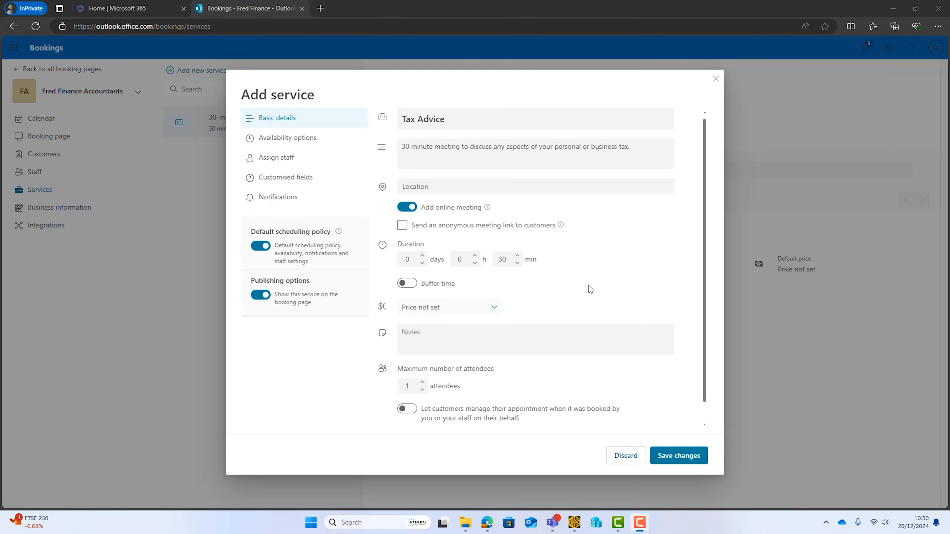
pyautogui.click(408, 284)
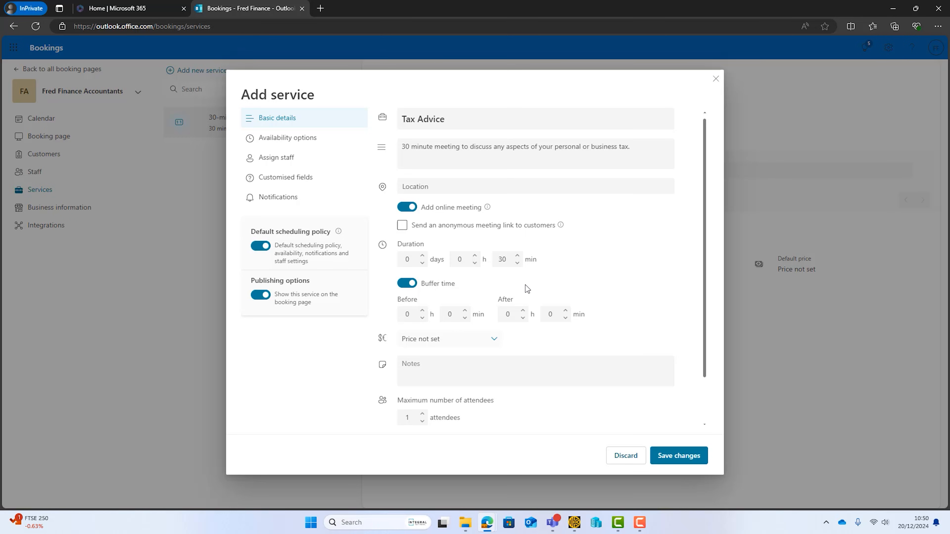
pyautogui.click(449, 314)
pyautogui.write('10')
pyautogui.click(550, 314)
pyautogui.write('10')
pyautogui.click(584, 278)
# - Set the Tax Advice service to a fixed price of £50
pyautogui.click(494, 339)
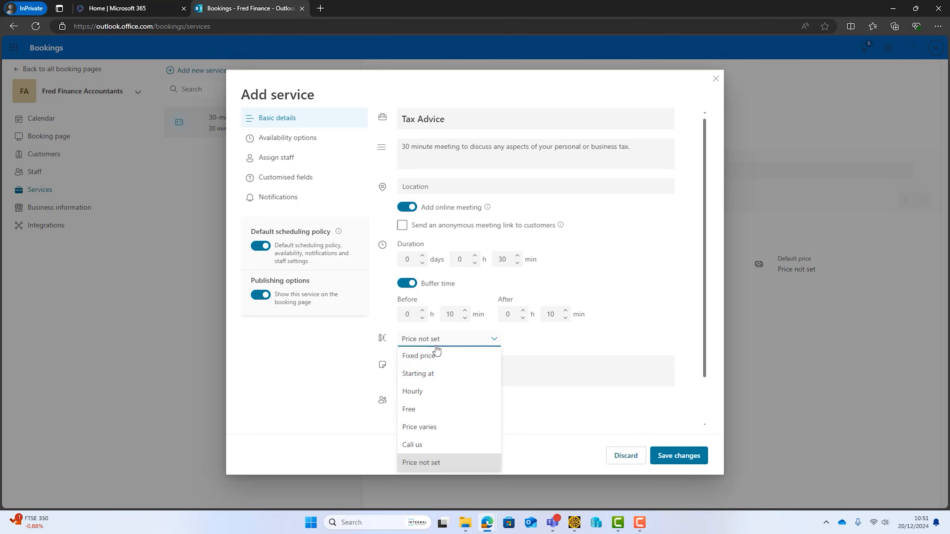
pyautogui.click(435, 357)
pyautogui.click(539, 339)
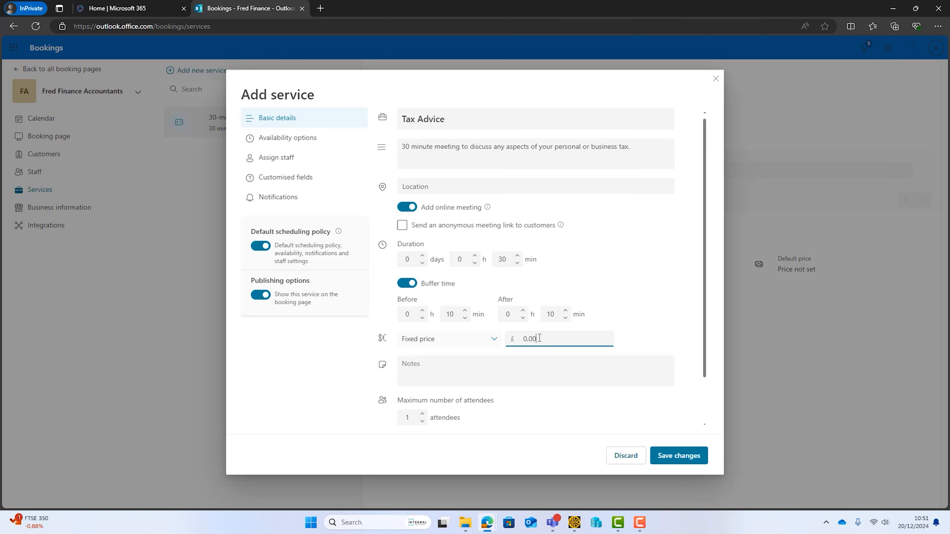
pyautogui.hotkey('ctrl', 'a')
pyautogui.write('50')
pyautogui.click(622, 273)
# - Review the attendee limit, appointment management and language settings of the service, and its availability options
pyautogui.scroll(-2, 622, 272)
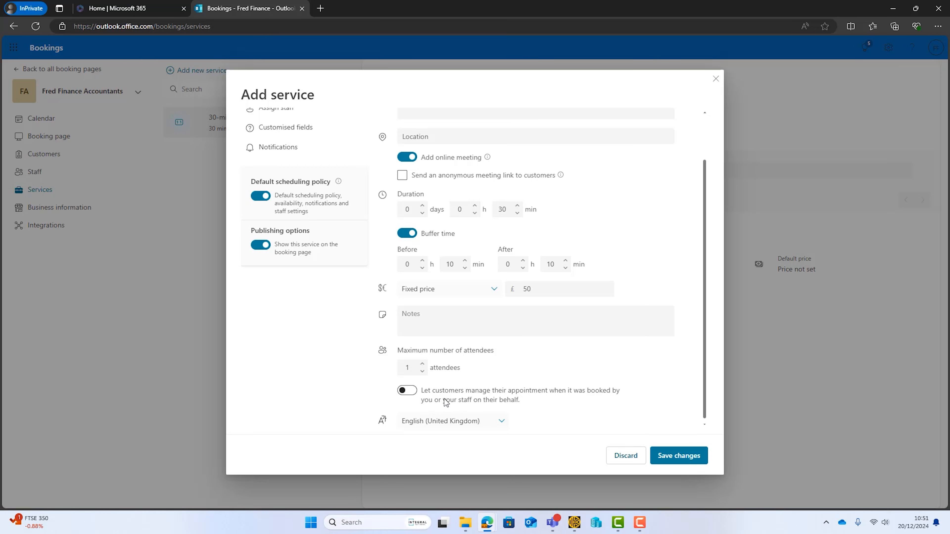
pyautogui.scroll(2, 482, 352)
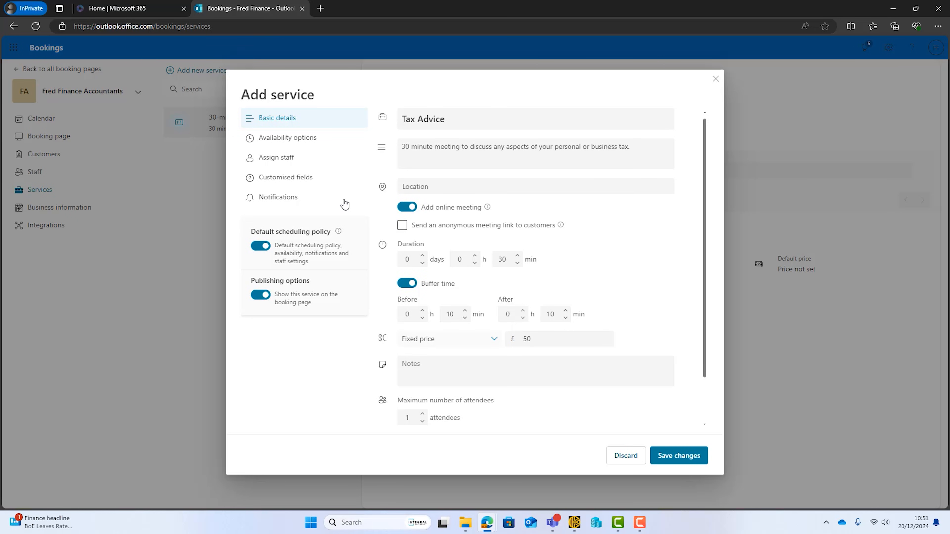
pyautogui.click(281, 144)
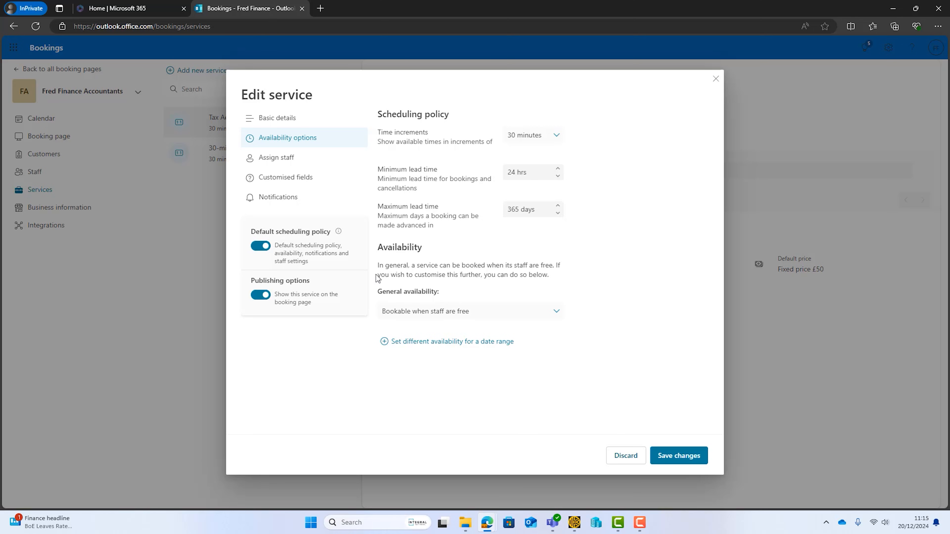
# - Assign the tax colleague and the finance administrator as staff for the Tax Advice service
pyautogui.click(275, 159)
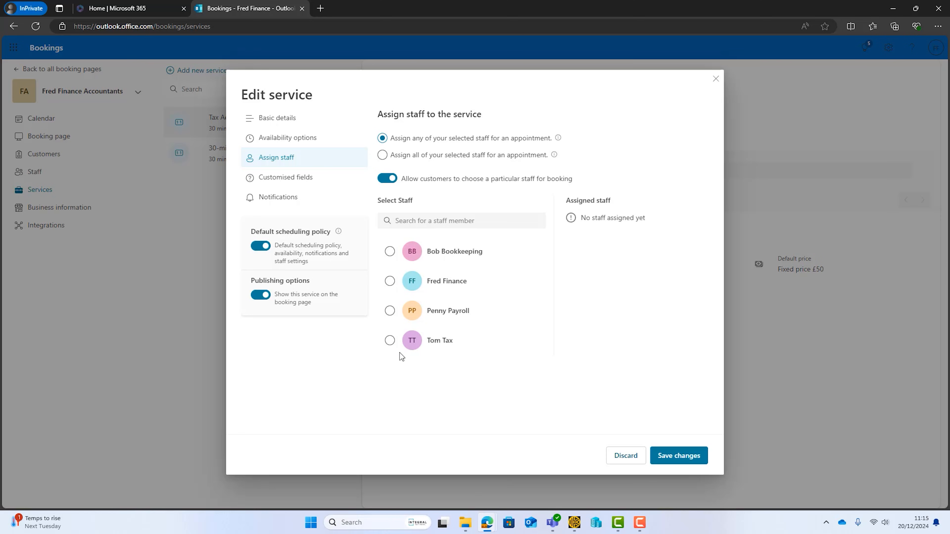
pyautogui.click(390, 341)
pyautogui.click(390, 281)
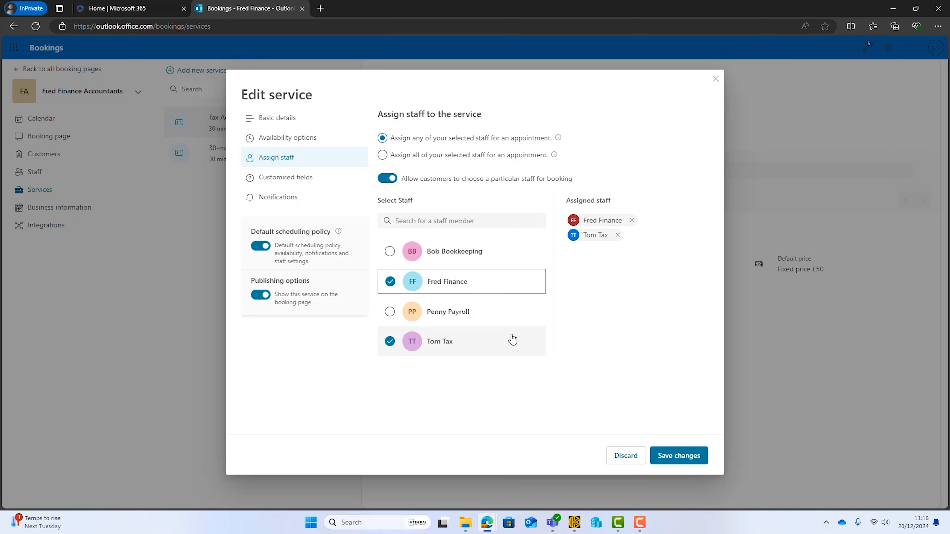
# - Make the customer email and phone number required in the service's customer information
pyautogui.click(305, 179)
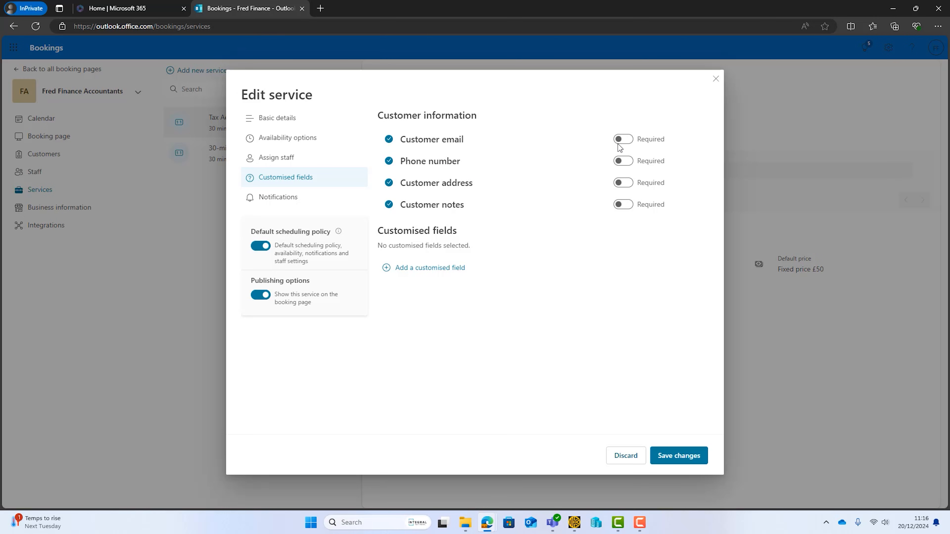
pyautogui.click(629, 141)
pyautogui.click(630, 166)
# - Add and save a customised text question: "To prepare us for the meeting, can you be specific about your tax query?"
pyautogui.click(438, 275)
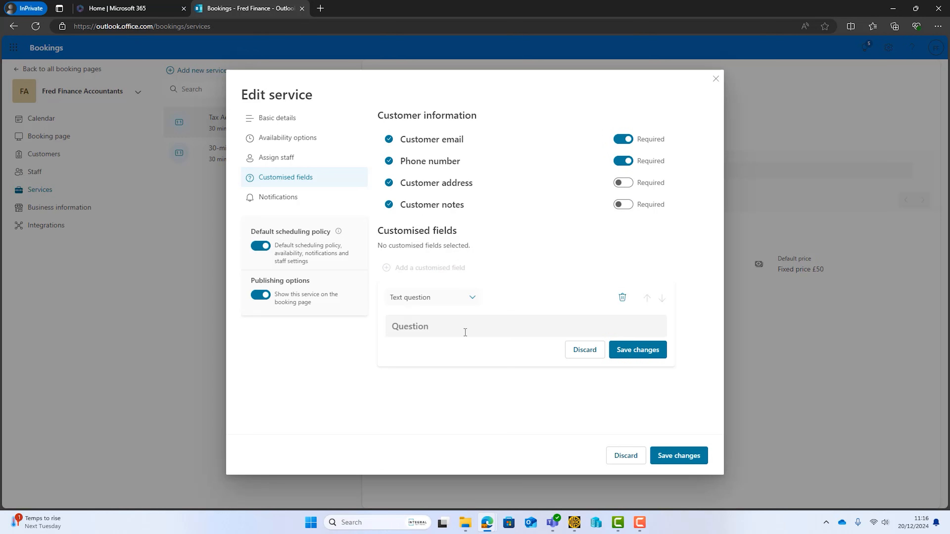
pyautogui.click(472, 299)
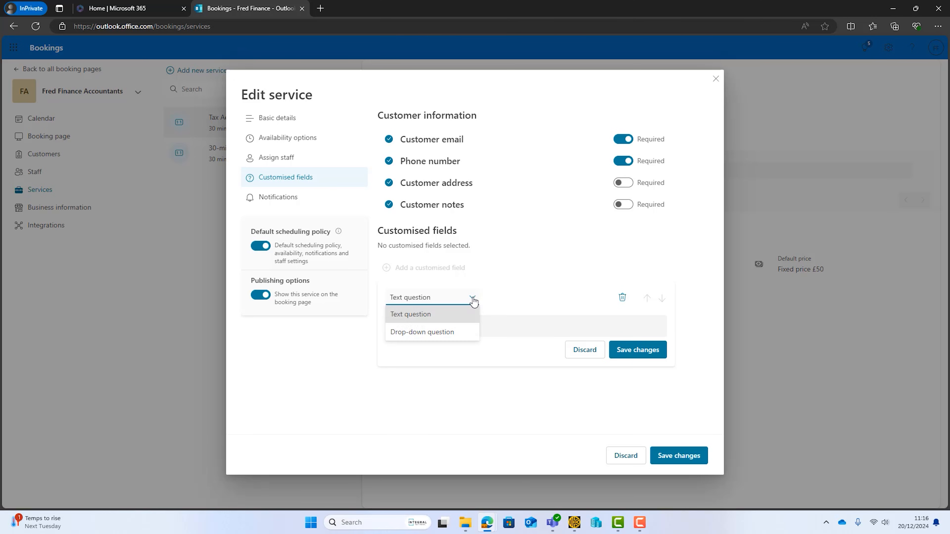
pyautogui.click(526, 284)
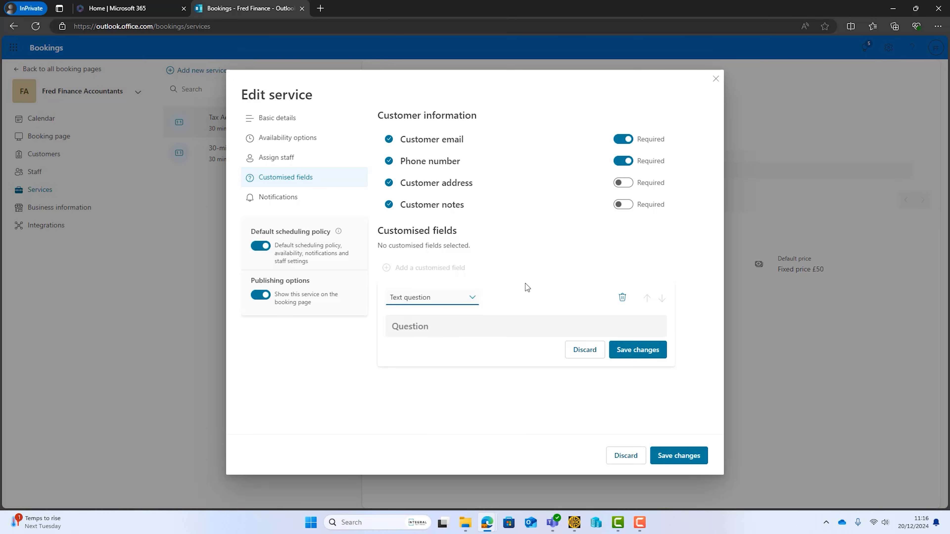
pyautogui.click(458, 326)
pyautogui.hotkey('ctrl', 'v')
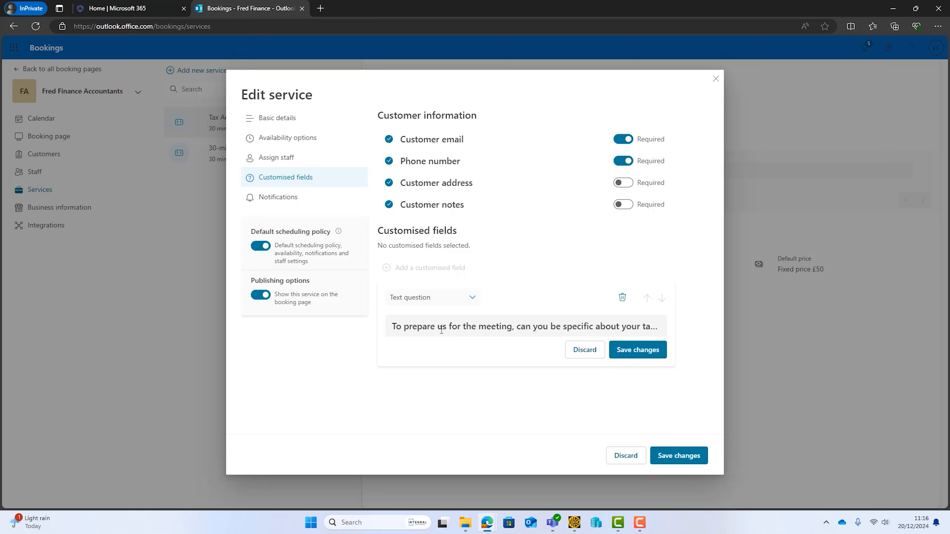
pyautogui.moveTo(431, 326); pyautogui.dragTo(665, 326)
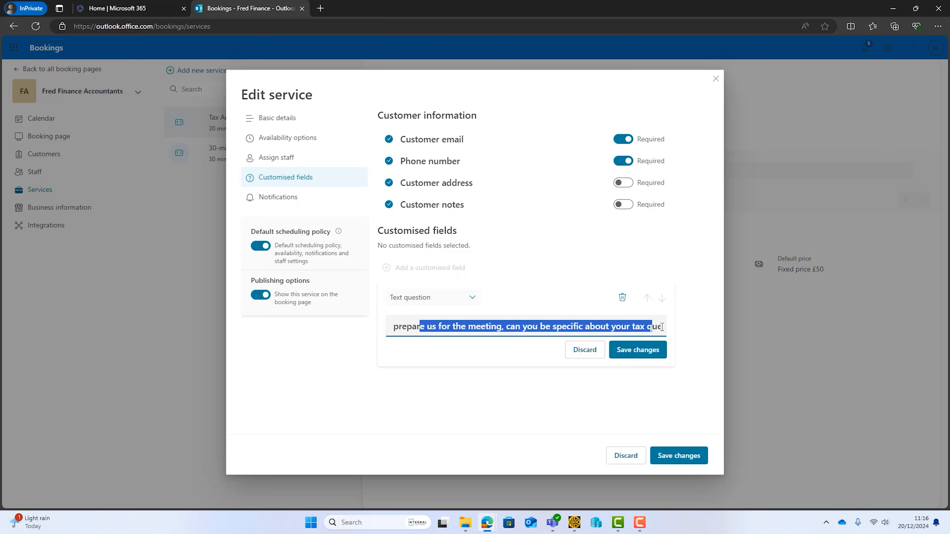
pyautogui.click(503, 351)
pyautogui.click(626, 350)
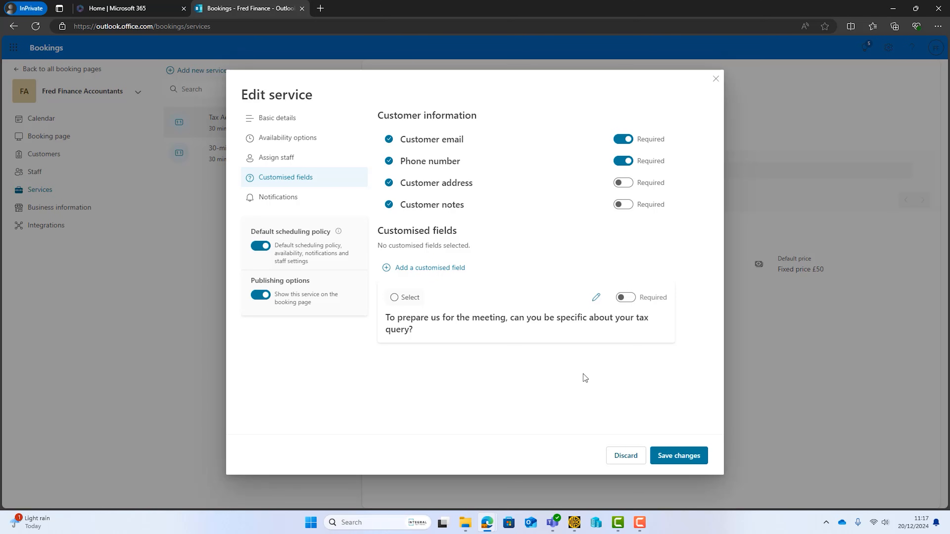
# - Review the Tax Advice service's notification settings for email confirmation, reminders and follow-up
pyautogui.click(272, 201)
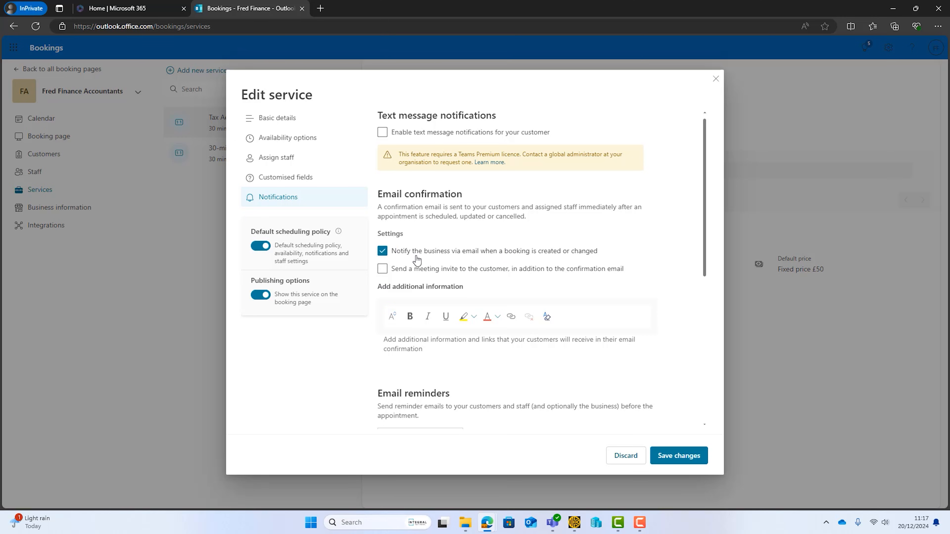
pyautogui.click(382, 270)
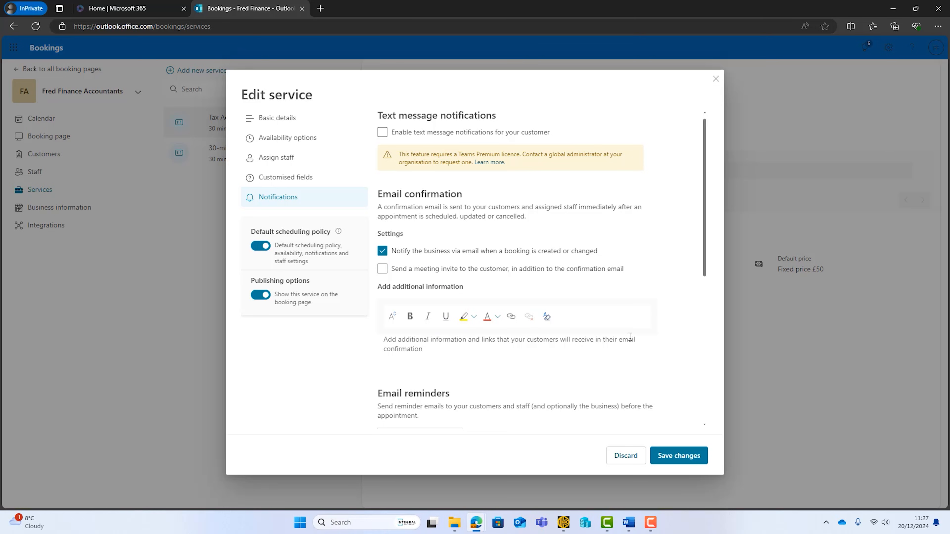
pyautogui.scroll(-2, 629, 340)
pyautogui.scroll(-3, 629, 339)
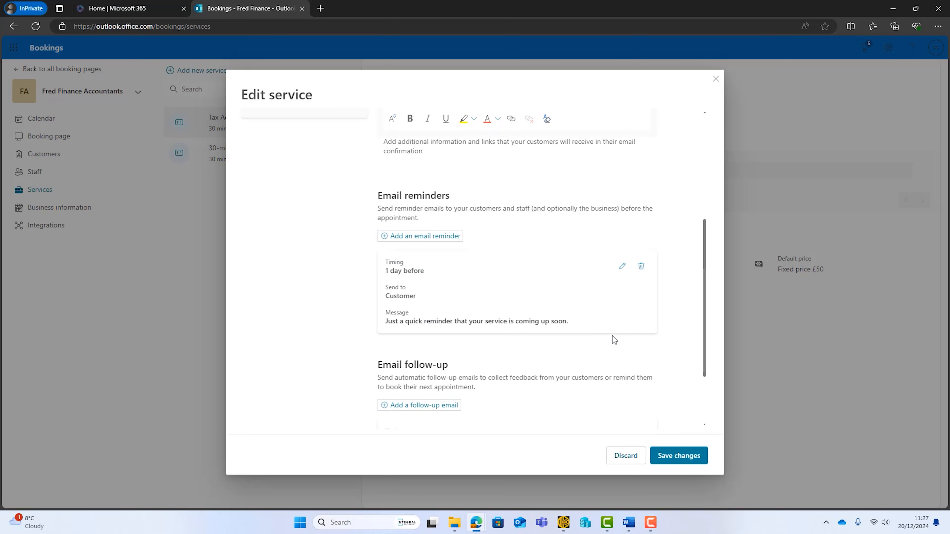
pyautogui.scroll(-1, 573, 314)
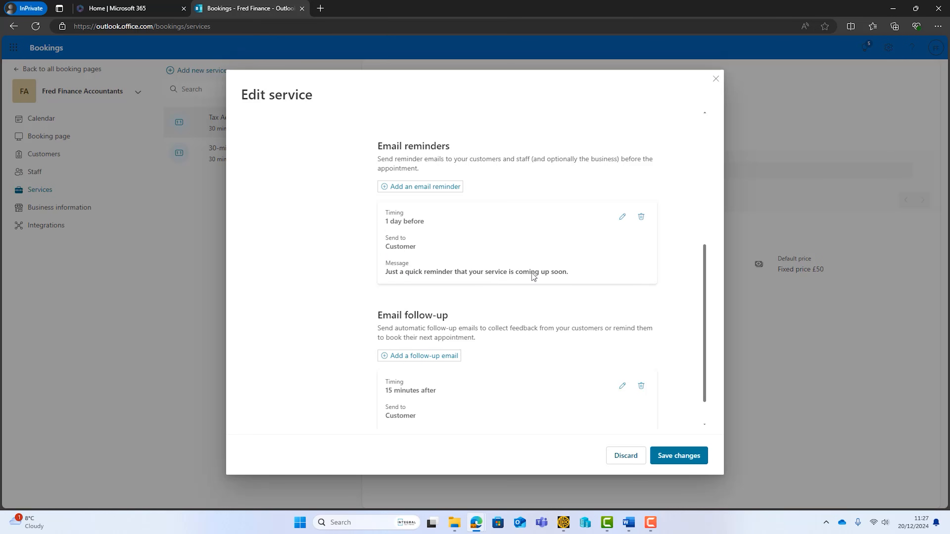
# - Examine the email reminder's recipient and timing choices, leave its settings as they are, and inspect the follow-up email
pyautogui.click(622, 216)
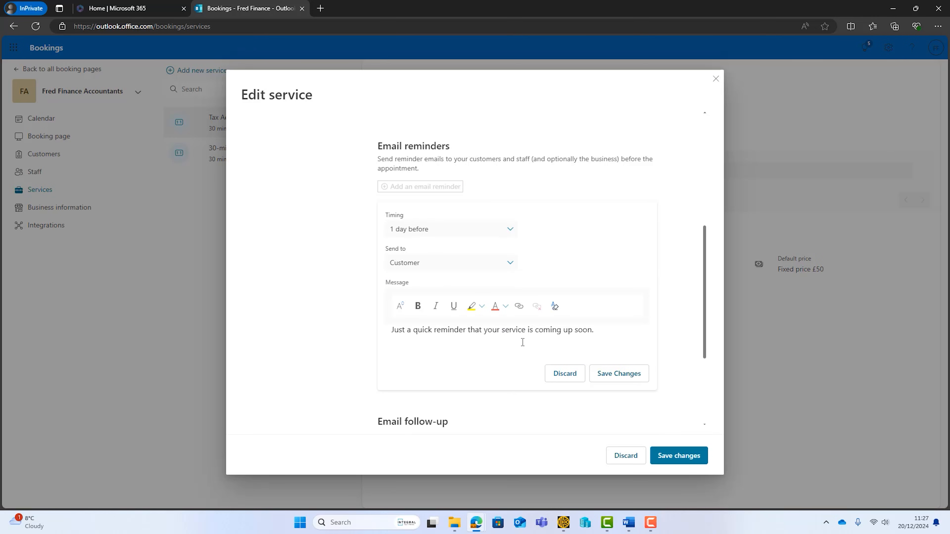
pyautogui.click(512, 264)
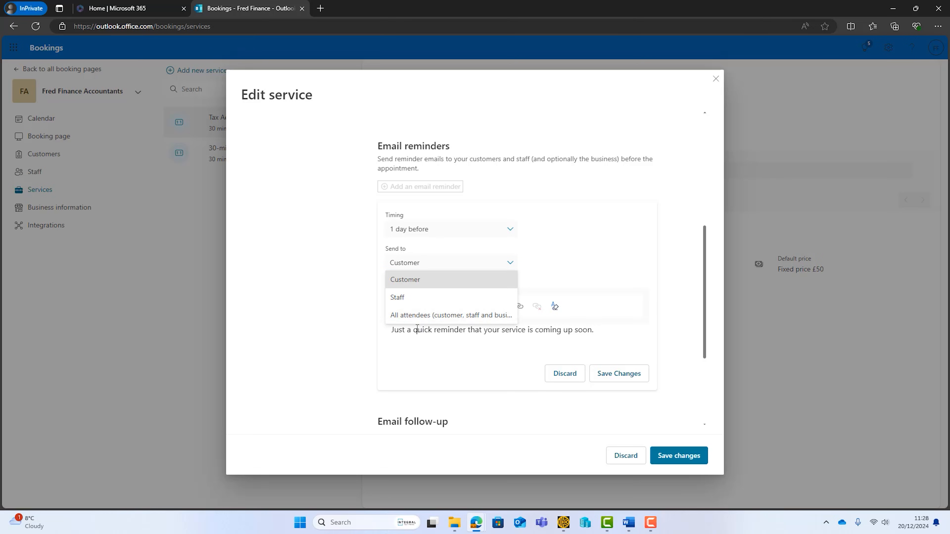
pyautogui.click(432, 351)
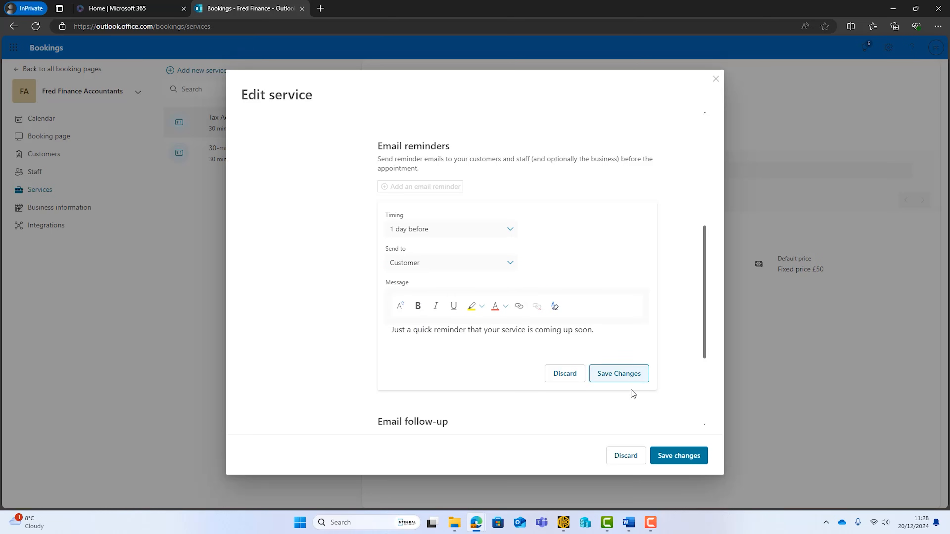
pyautogui.click(501, 235)
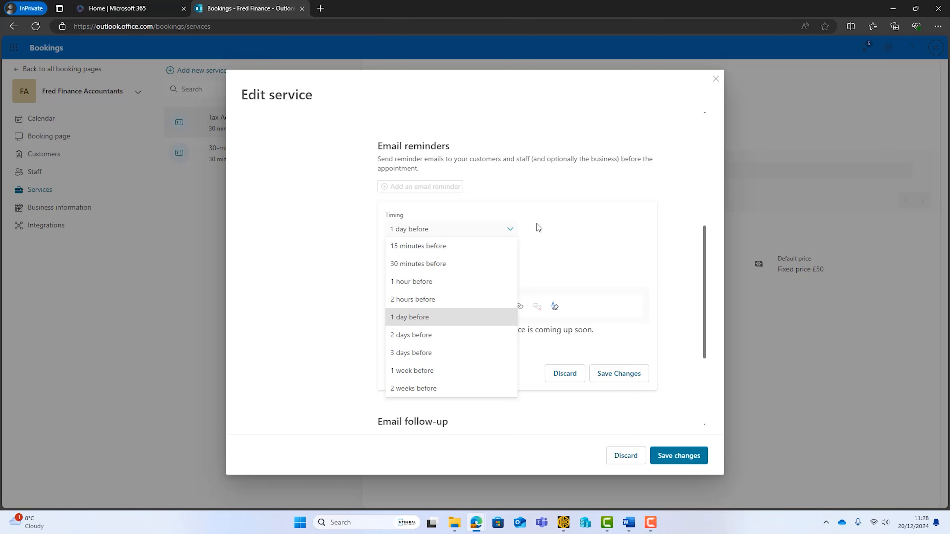
pyautogui.click(550, 205)
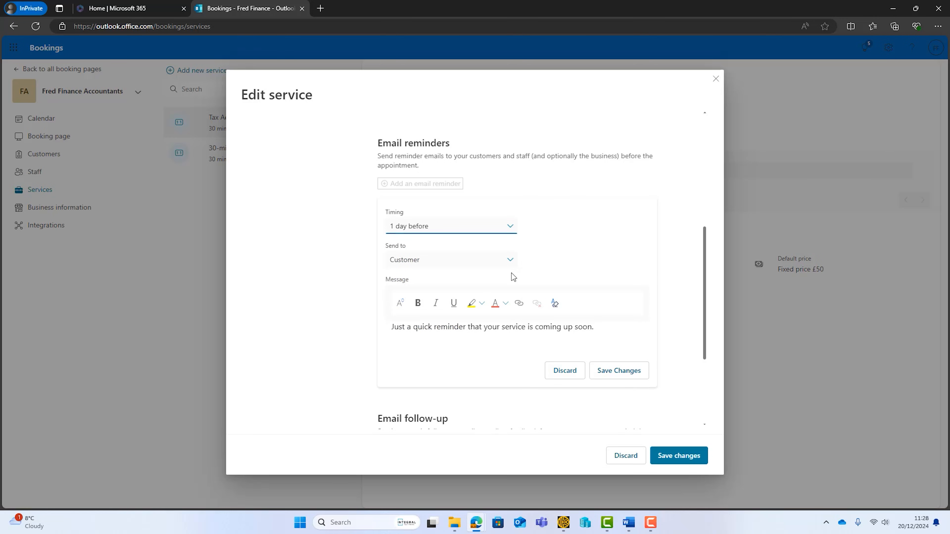
pyautogui.scroll(-4, 511, 273)
pyautogui.click(548, 237)
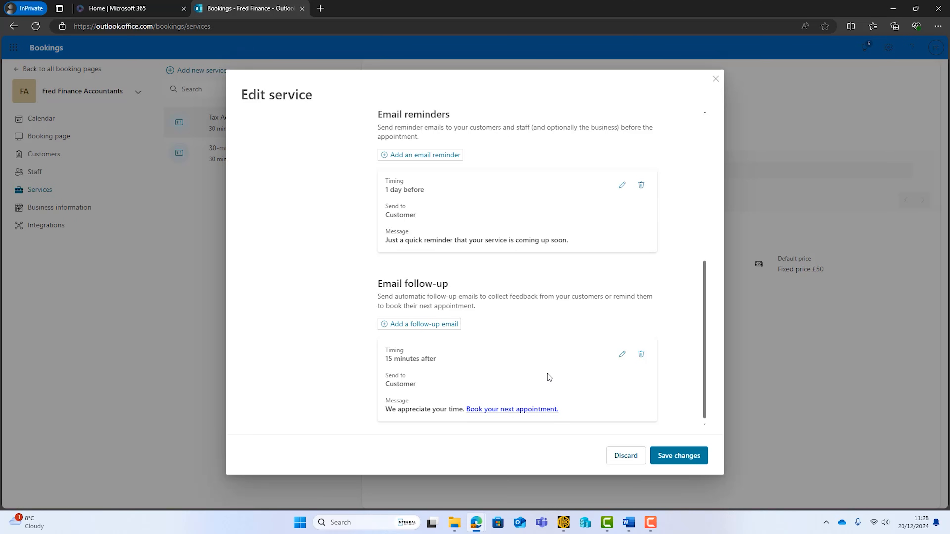
# - Switch to the Word document and add the opening line "Thanks for the meeting. This is how you can work with me...." above the list
pyautogui.click(628, 525)
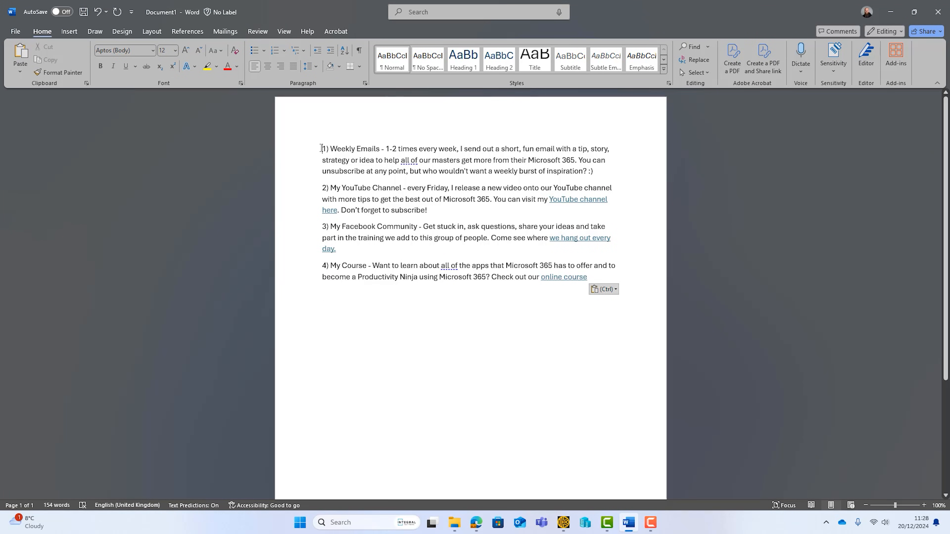
pyautogui.press('Return')
pyautogui.write('Thanks for the meeting. This is how you can work with me....')
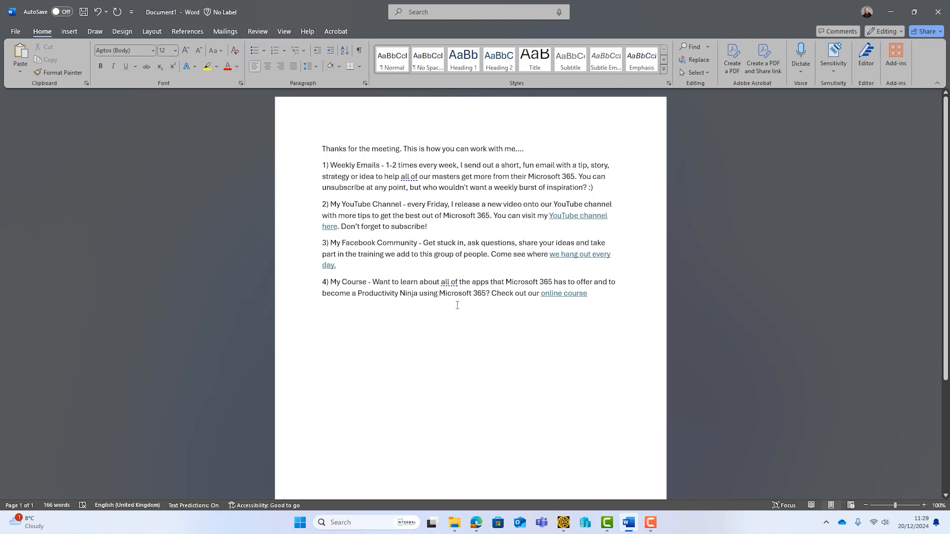
# - Return to Bookings and save the changes to the Tax Advice service
pyautogui.click(890, 11)
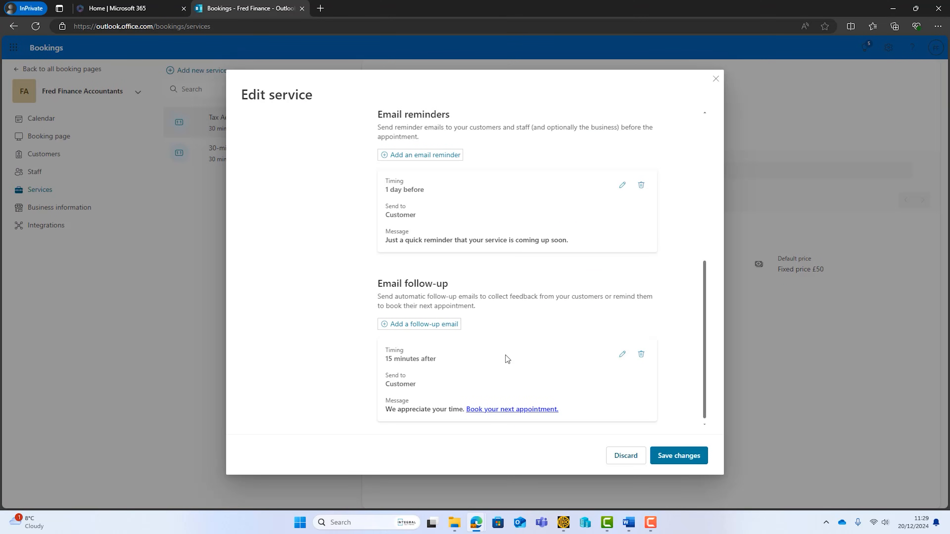
pyautogui.scroll(8, 505, 356)
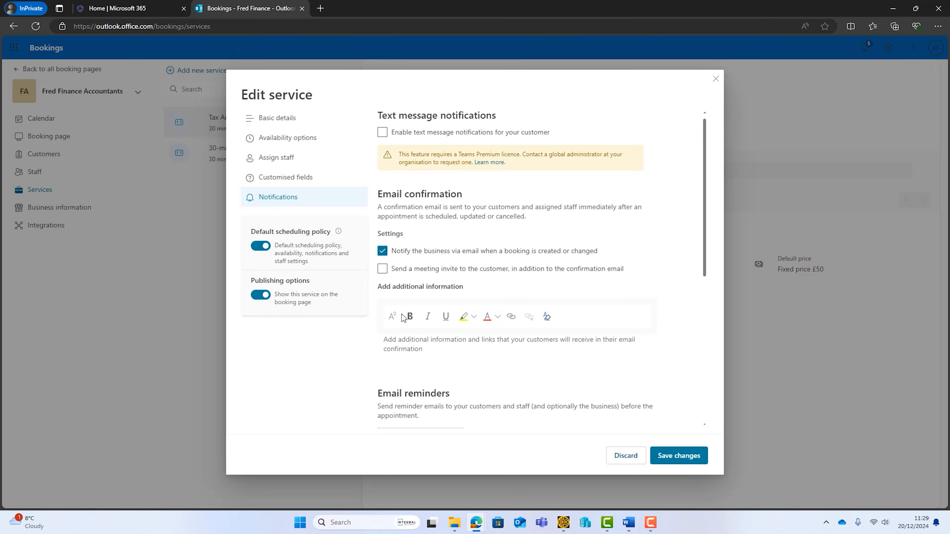
pyautogui.click(687, 460)
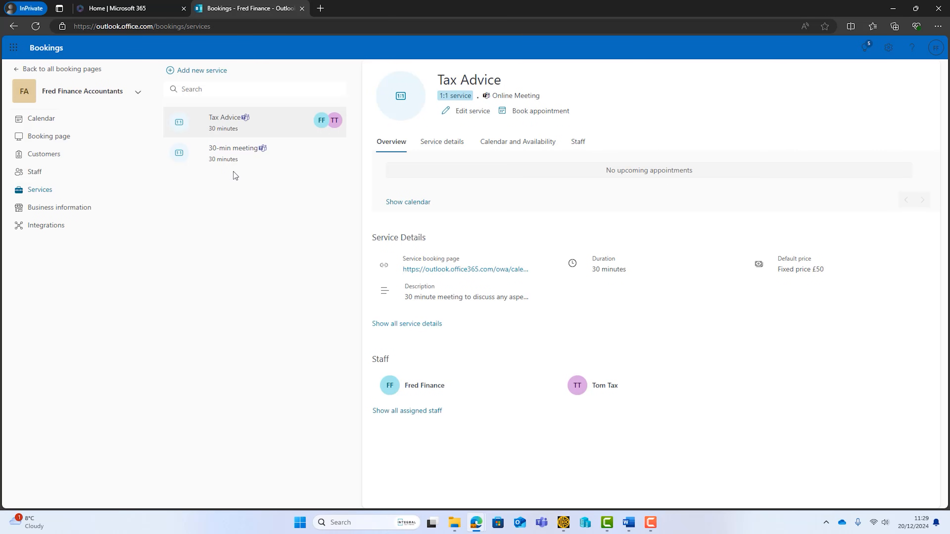
# - Delete the 30-min meeting service and start adding a new service
pyautogui.moveTo(265, 155)
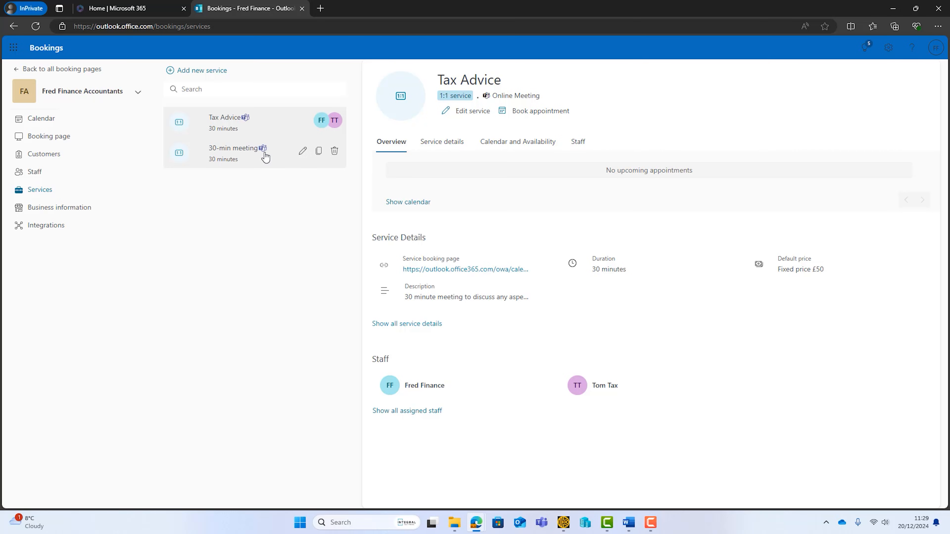
pyautogui.click(333, 151)
pyautogui.click(334, 235)
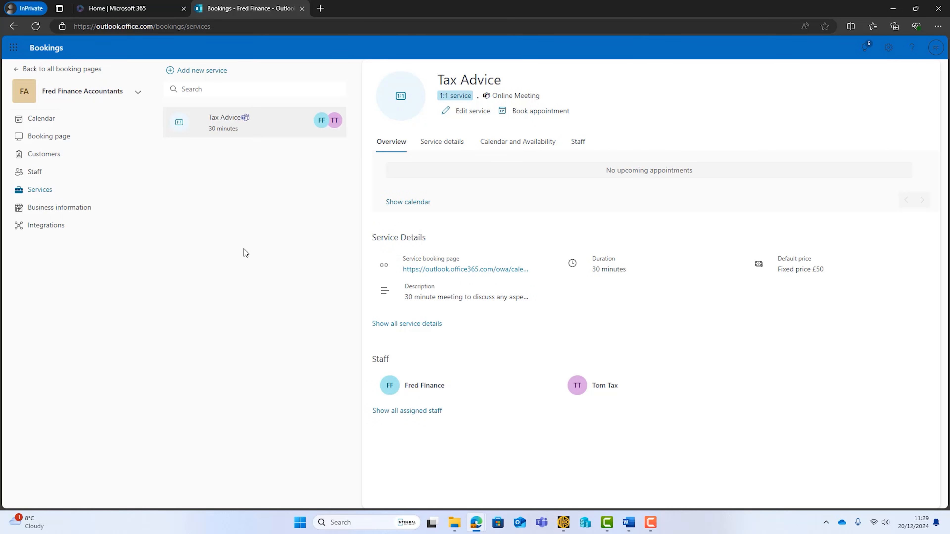
pyautogui.click(208, 77)
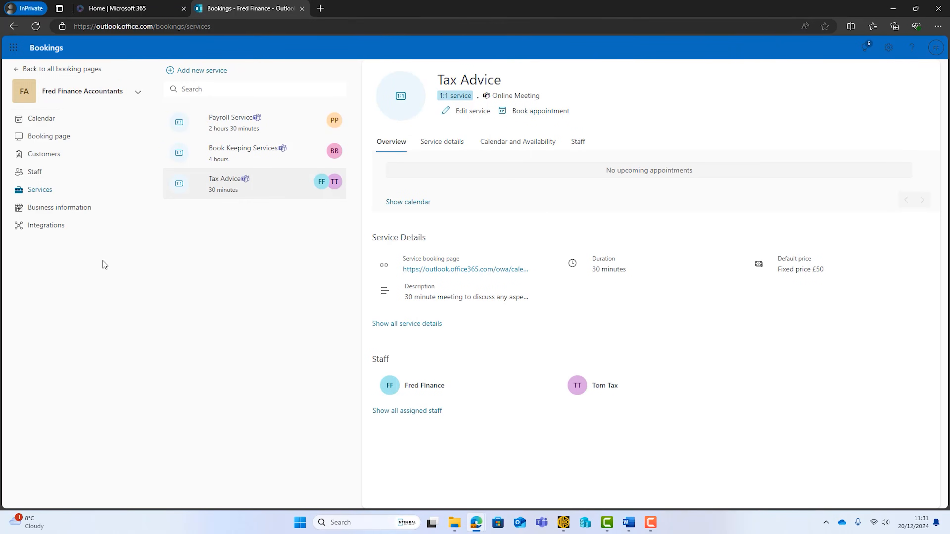
# - Check the basic details and assigned staff of Book Keeping Services and Payroll Service without changing them
pyautogui.moveTo(227, 185)
pyautogui.click(302, 151)
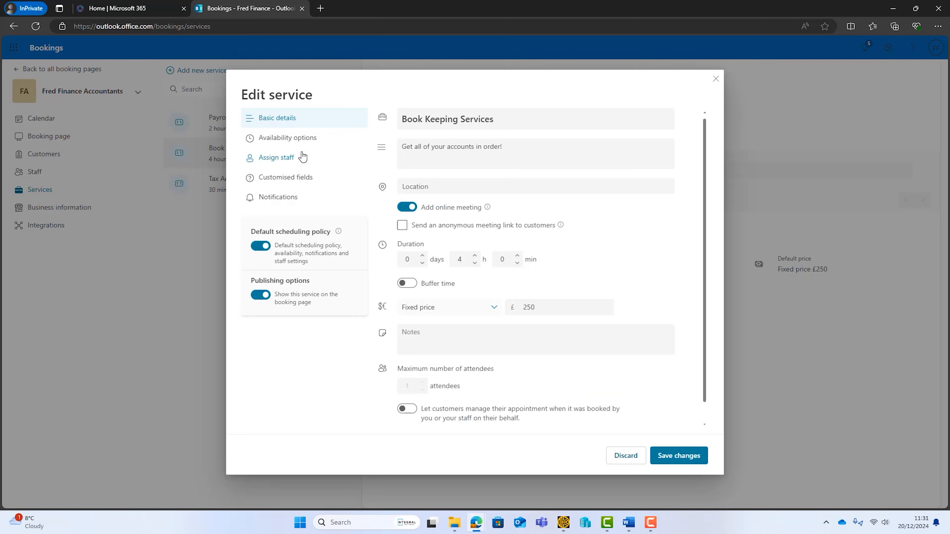
pyautogui.click(284, 158)
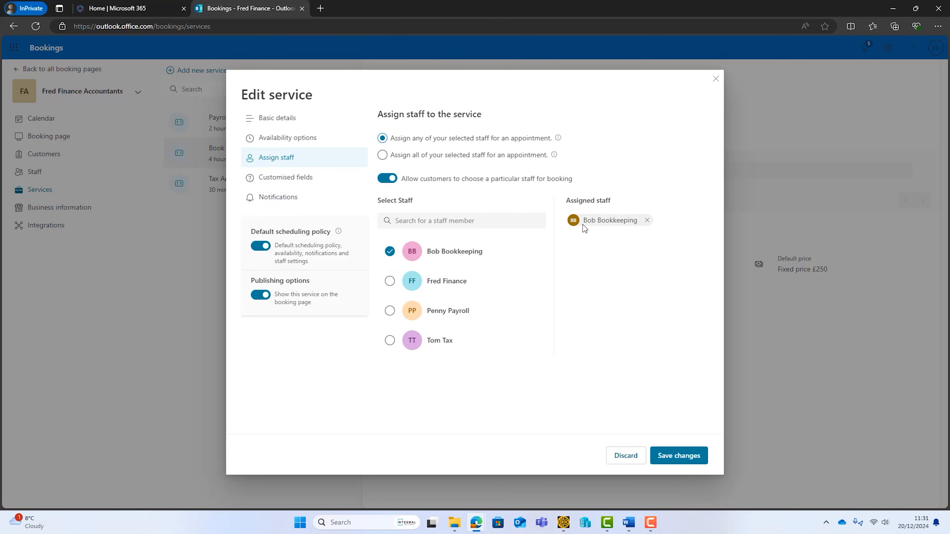
pyautogui.click(716, 79)
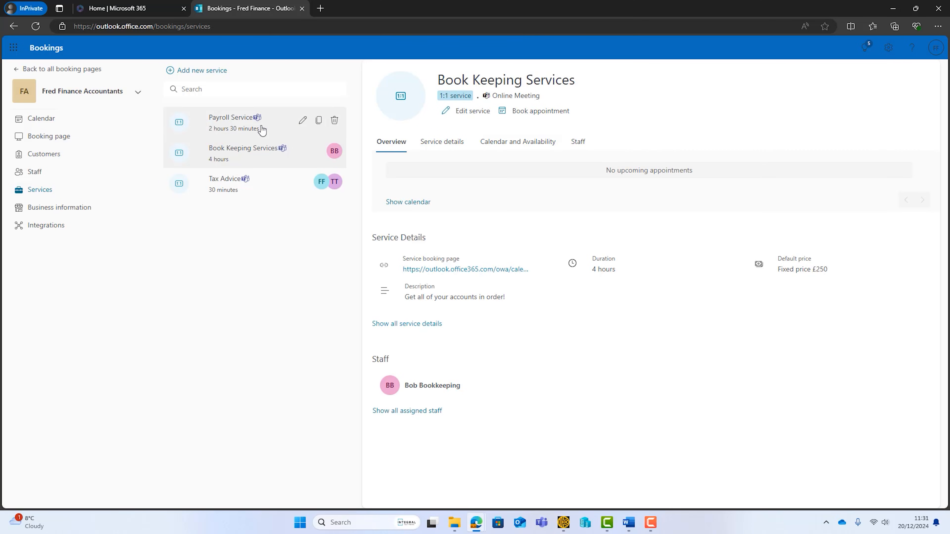
pyautogui.click(302, 124)
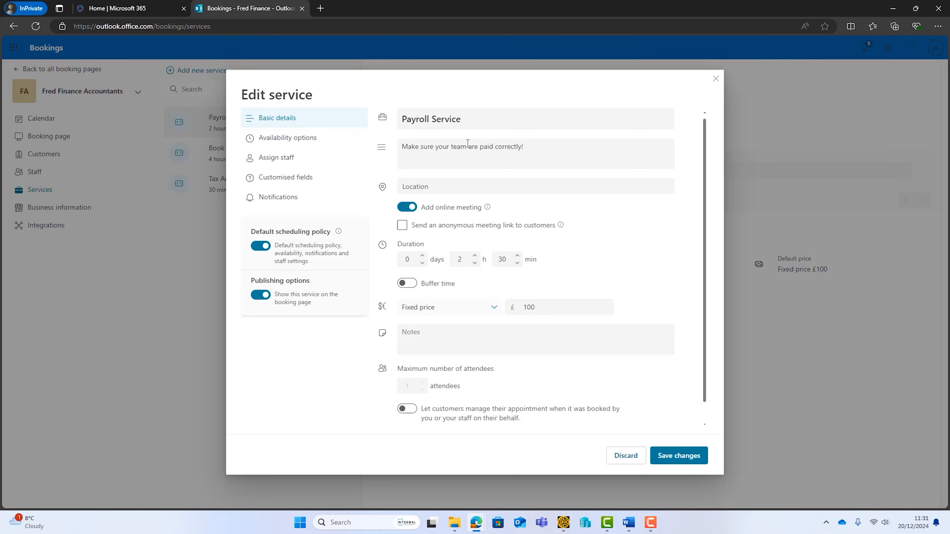
pyautogui.click(298, 160)
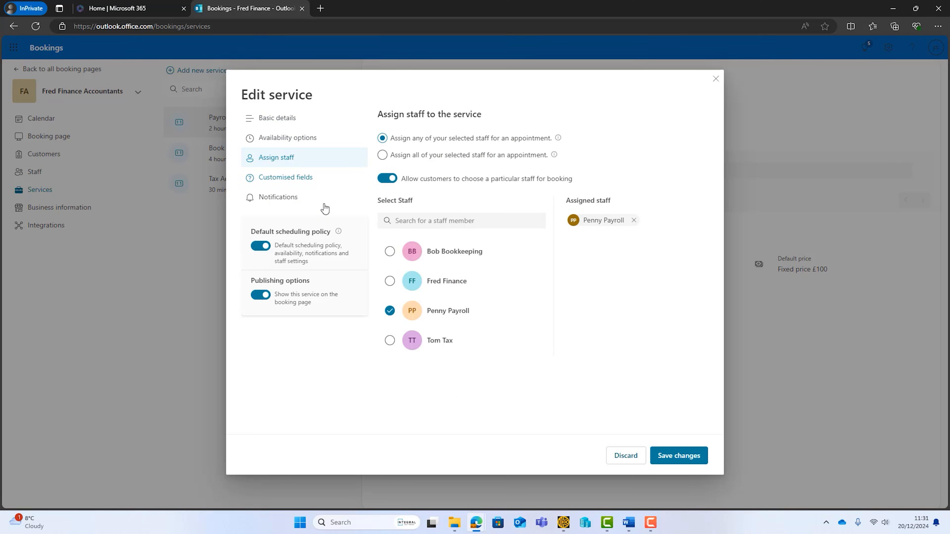
pyautogui.click(716, 79)
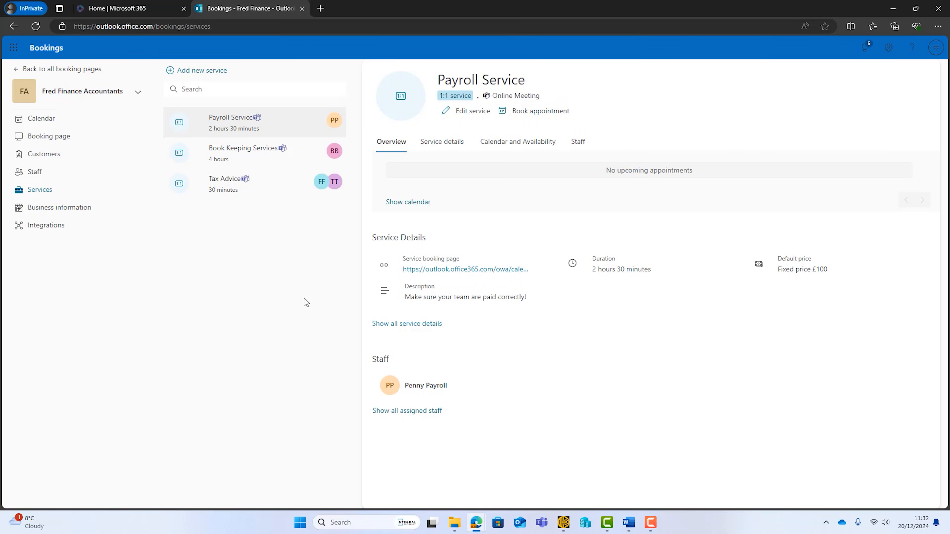
# - Copy the public booking page link and open it in a Chrome Incognito window
pyautogui.click(53, 137)
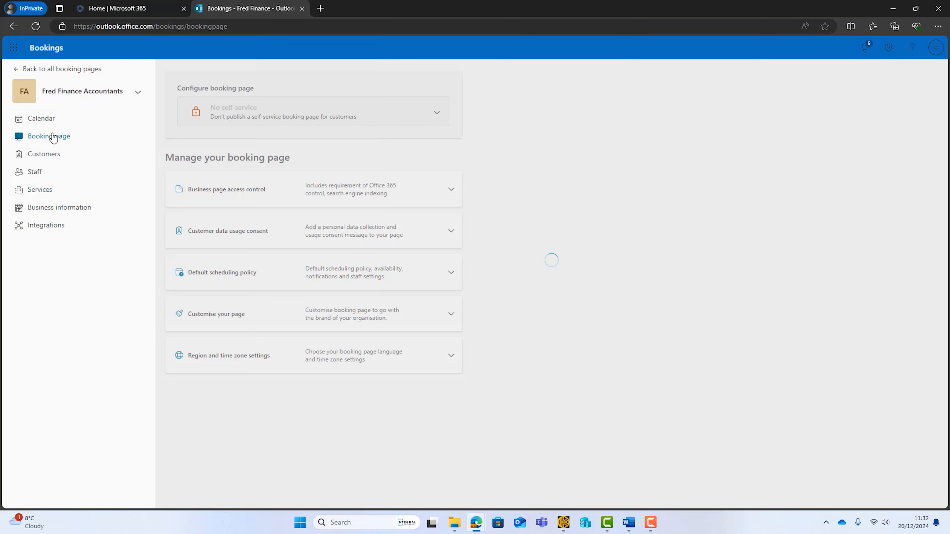
pyautogui.click(340, 176)
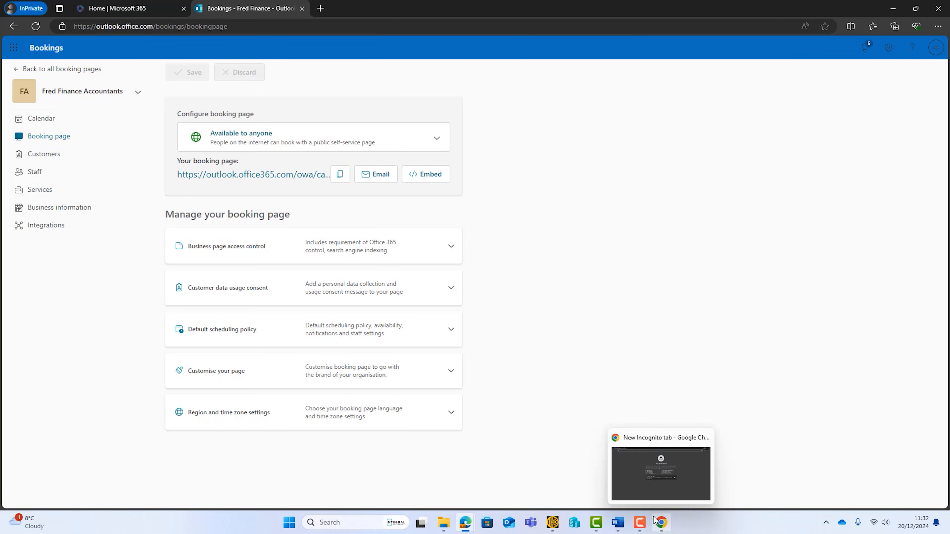
pyautogui.click(662, 522)
pyautogui.hotkey('ctrl', 'v')
pyautogui.press('Return')
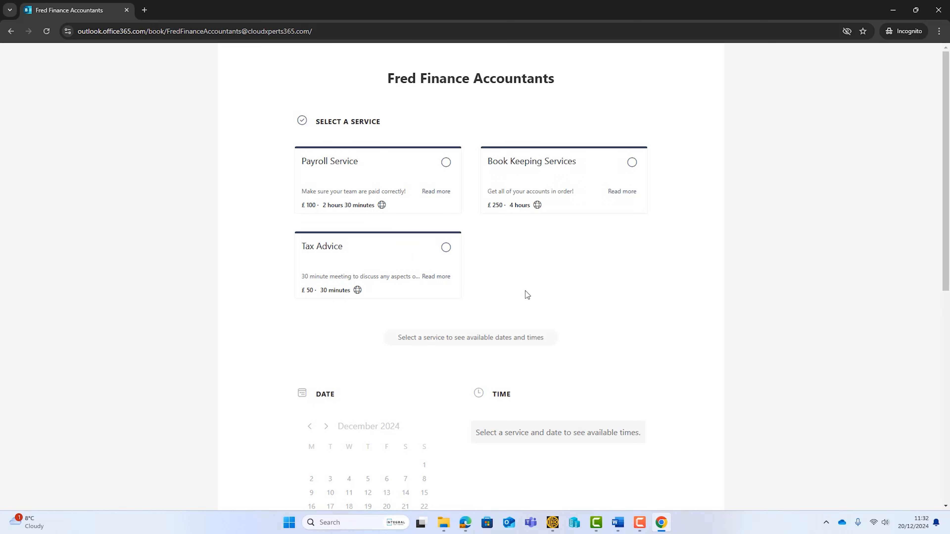
# - Select Tax Advice on the public booking page and examine its staff choices, dates and times
pyautogui.click(446, 248)
pyautogui.scroll(-1, 595, 279)
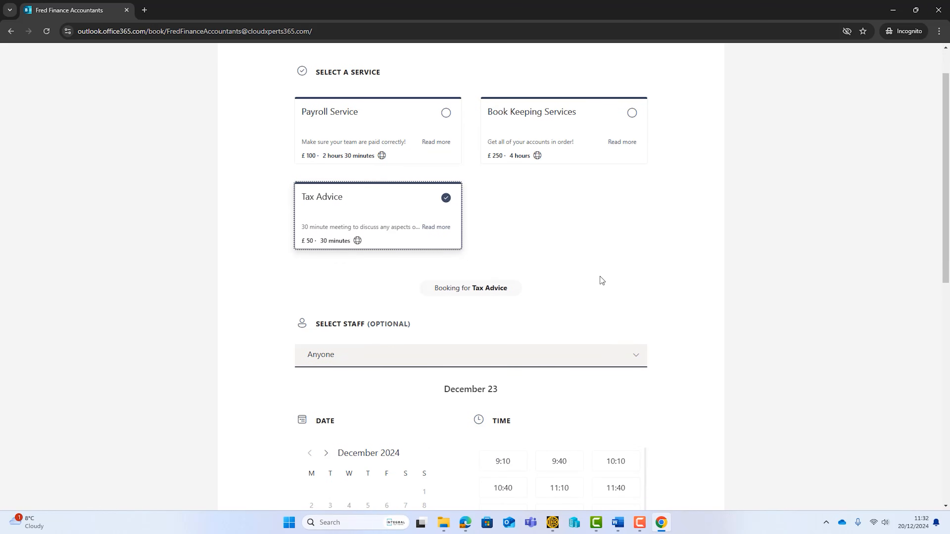
pyautogui.click(635, 360)
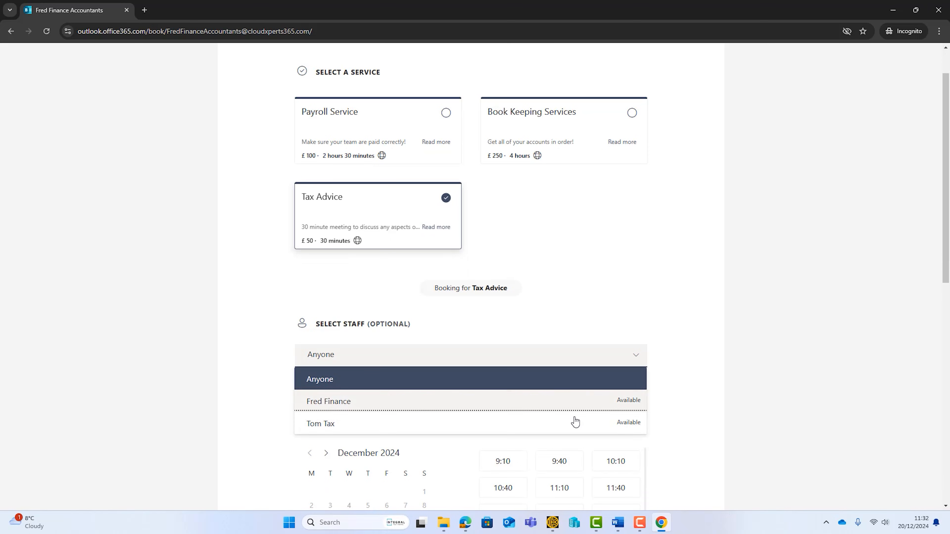
pyautogui.click(576, 291)
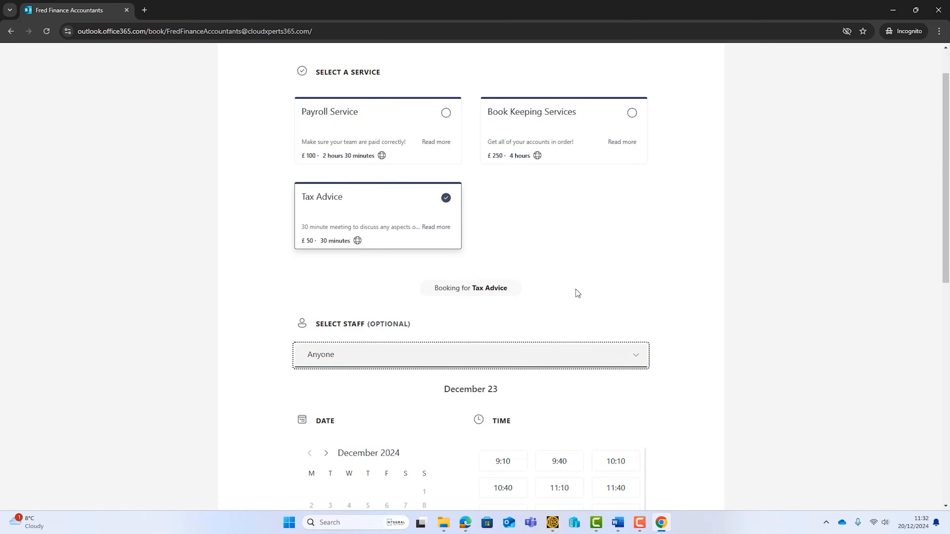
pyautogui.scroll(-2, 565, 284)
pyautogui.scroll(-1, 565, 286)
pyautogui.scroll(4, 496, 370)
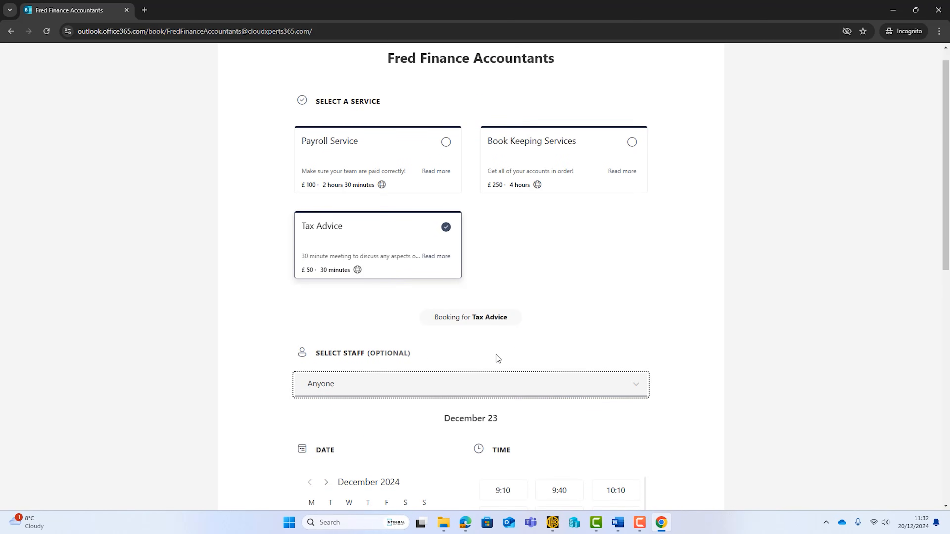
# - Select Book Keeping Services and examine its staff choices, available times and customer details form
pyautogui.click(632, 162)
pyautogui.scroll(-5, 569, 290)
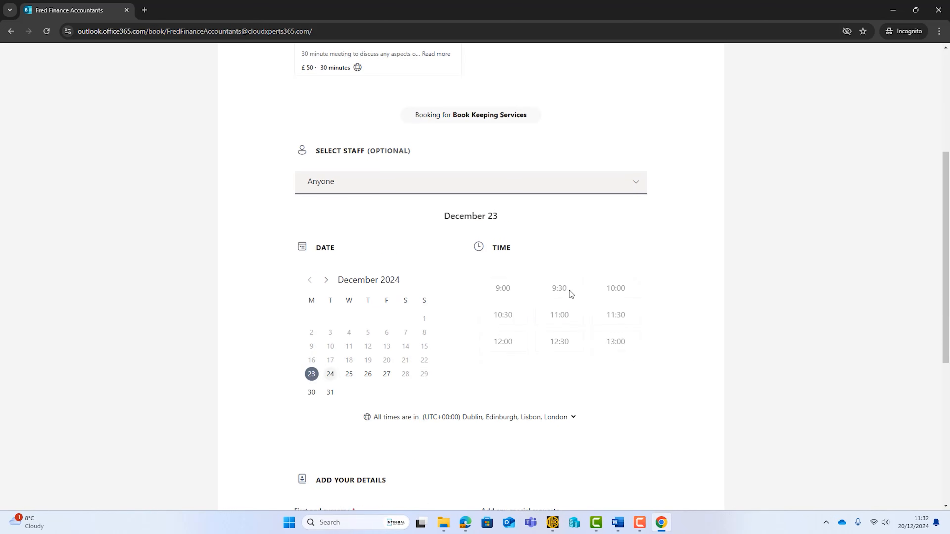
pyautogui.click(508, 160)
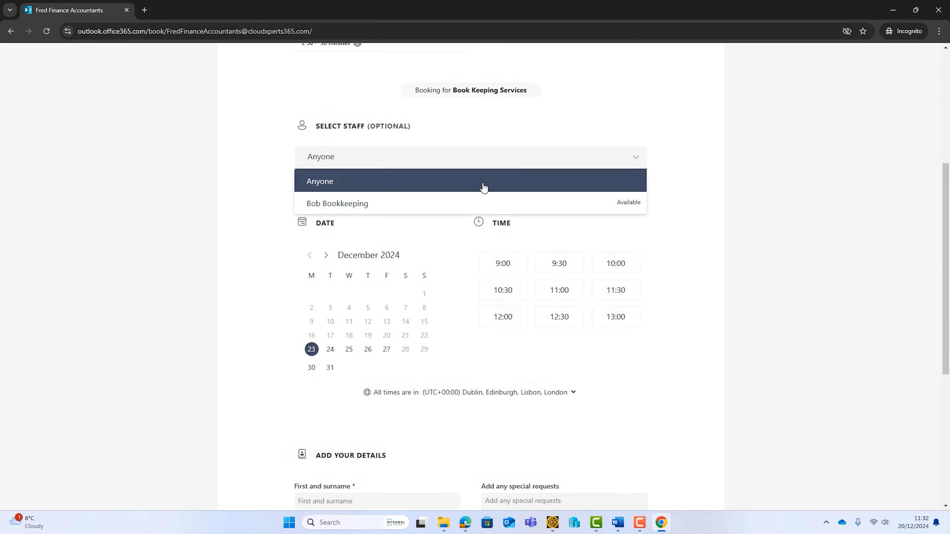
pyautogui.click(471, 204)
pyautogui.scroll(-5, 481, 264)
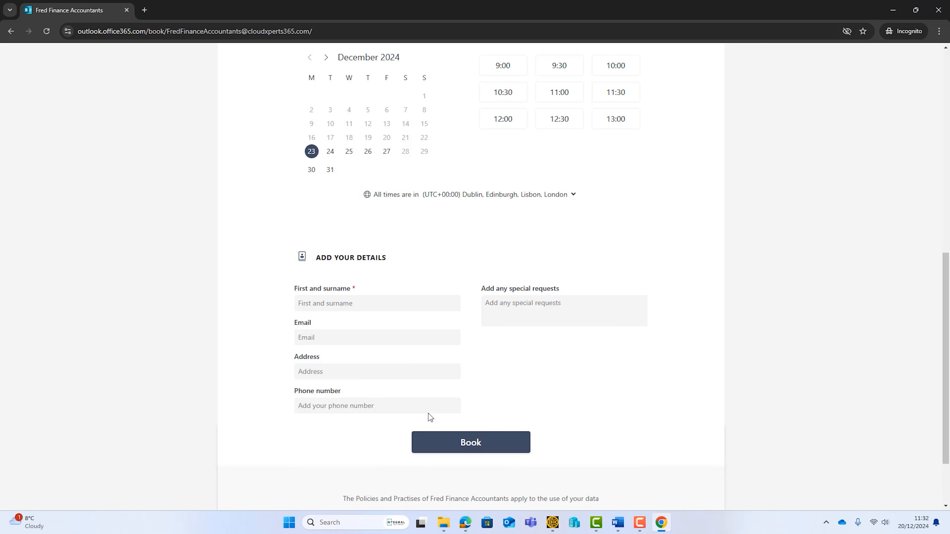
pyautogui.scroll(6, 434, 405)
pyautogui.scroll(2, 339, 144)
# - Choose Tax Advice with the finance administrator and pick the 10:40 slot on December 23
pyautogui.click(383, 169)
pyautogui.click(373, 352)
pyautogui.scroll(-5, 591, 216)
pyautogui.click(503, 241)
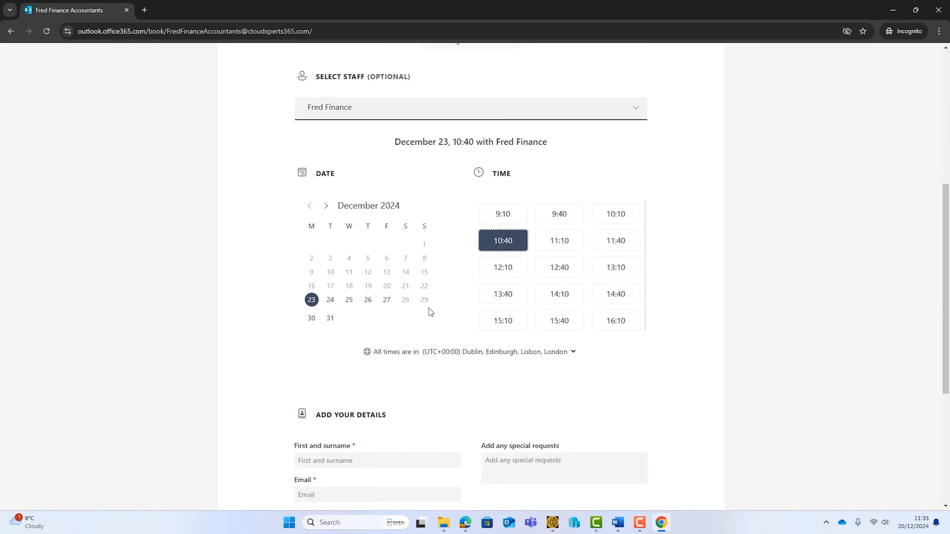
# - Fill in the customer's name, email, address and phone number, add the special request "I'd like a cup of tea", and submit the booking
pyautogui.scroll(-4, 393, 375)
pyautogui.click(361, 317)
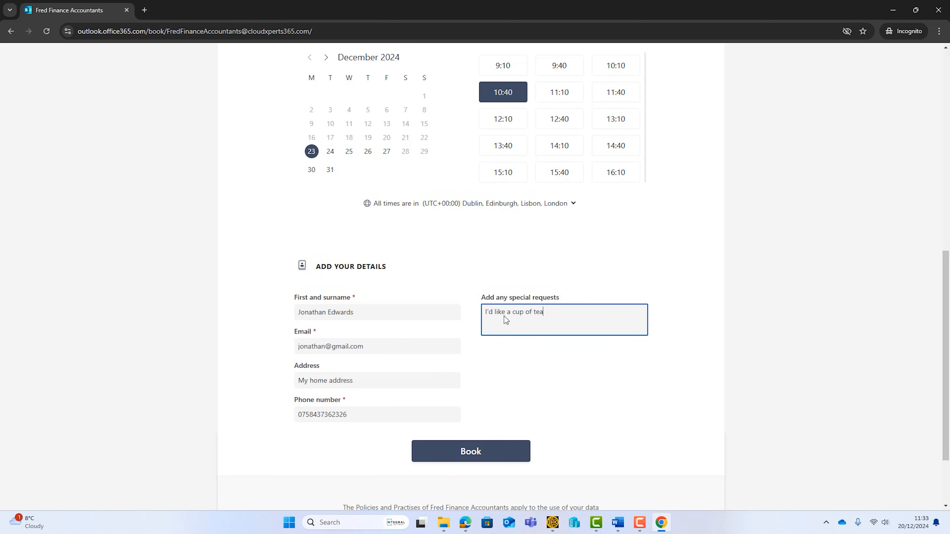
pyautogui.click(483, 448)
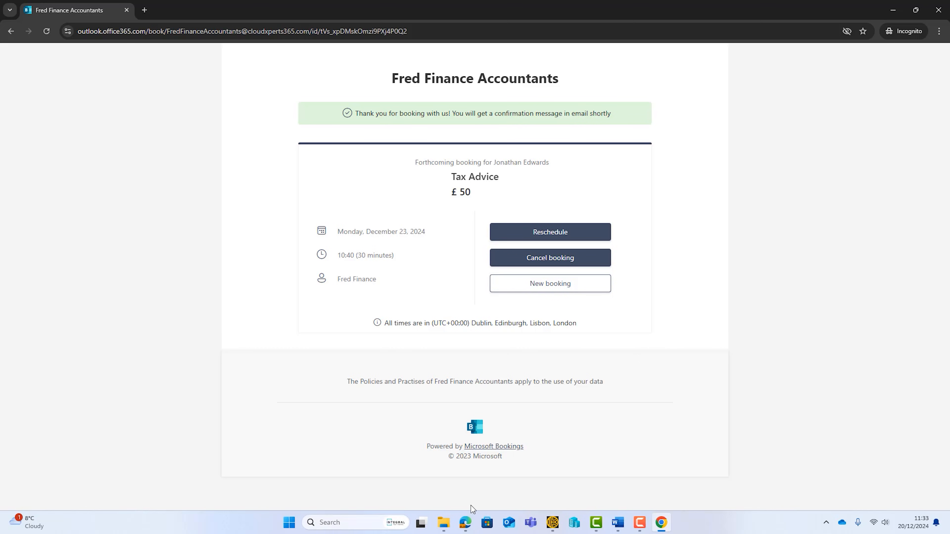
# - Switch to Bookings in Microsoft Edge and examine the customer record created by the public booking
pyautogui.click(466, 522)
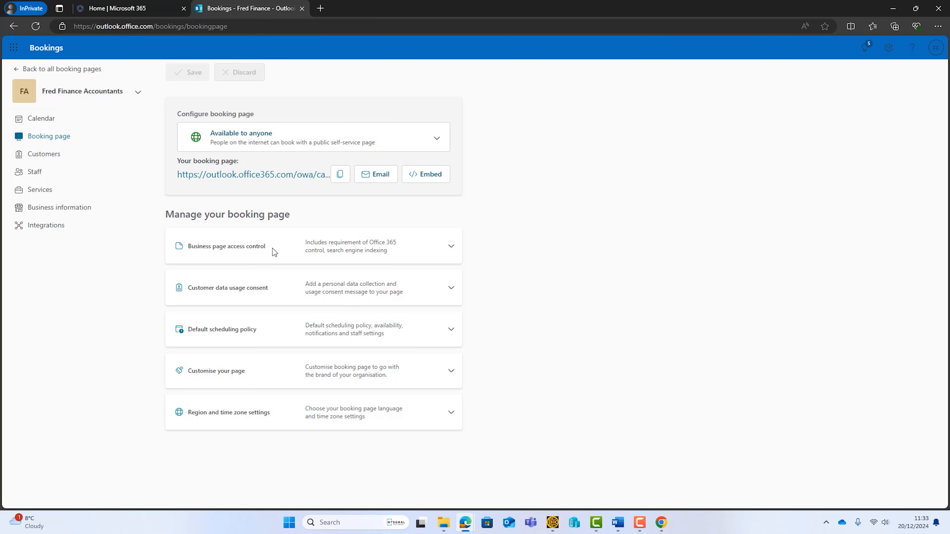
pyautogui.click(56, 154)
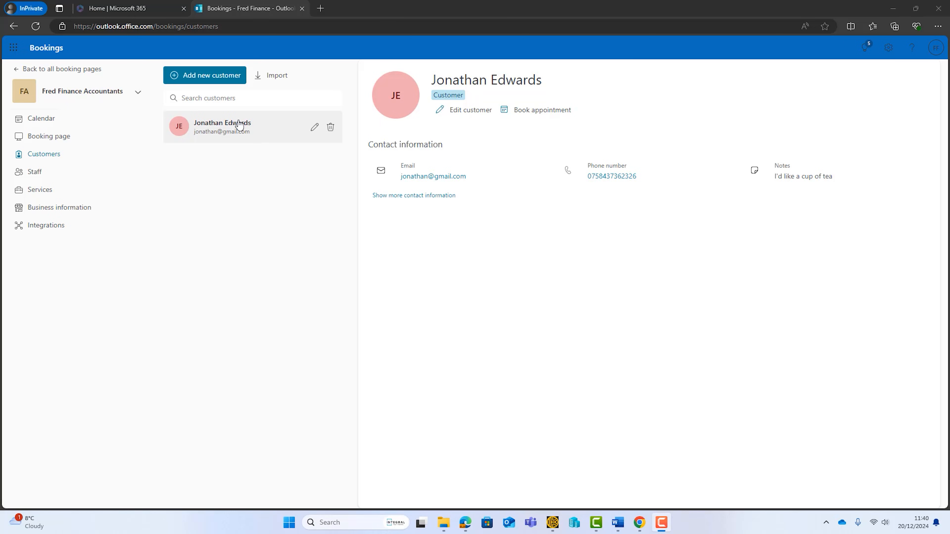
# - Show the Bookings calendar in Month view to check the Tax Advice appointment on December 23
pyautogui.click(51, 119)
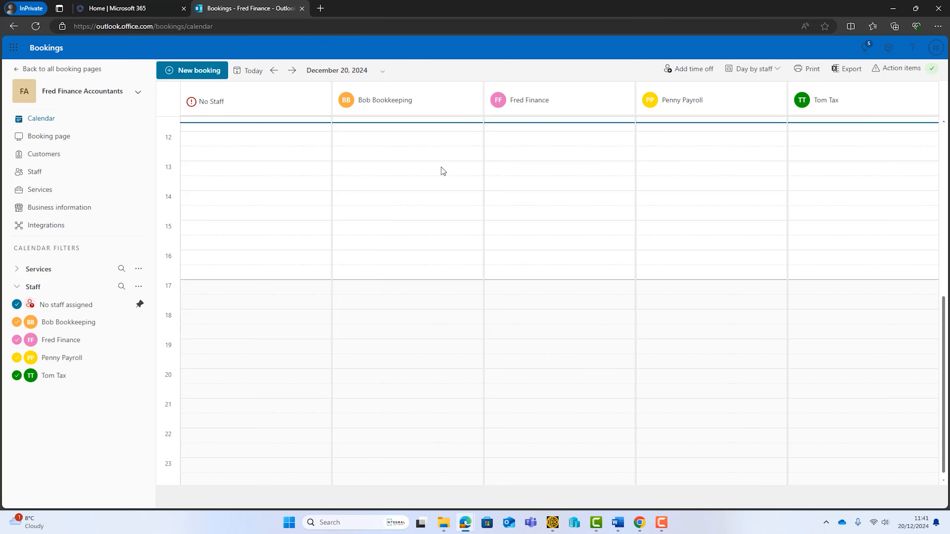
pyautogui.click(751, 69)
pyautogui.click(733, 157)
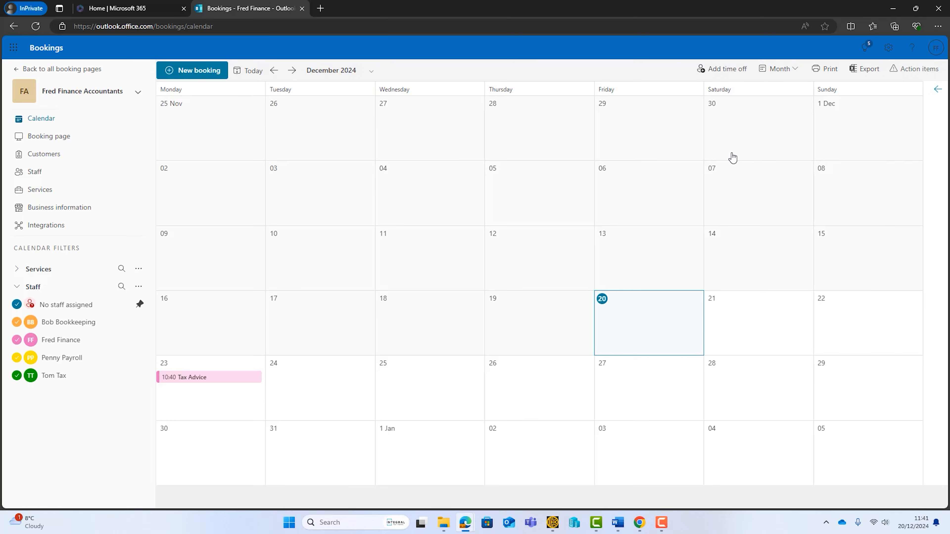